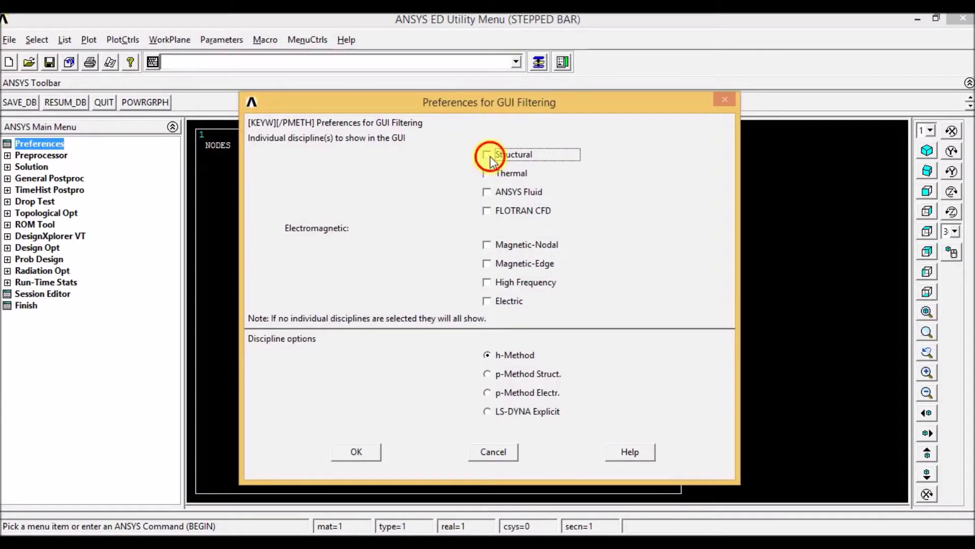
Keep only structural disciplines and add the 2-node BEAM188 beam as element type 1.
{"action": "left_click", "coordinate": [356, 451]}
{"action": "left_click", "coordinate": [41, 155]}
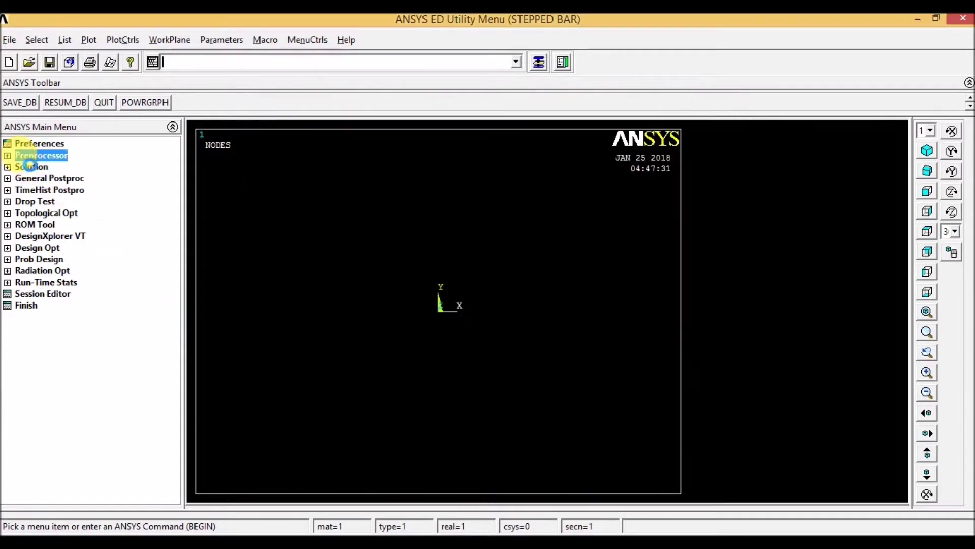
{"action": "left_click", "coordinate": [53, 166]}
{"action": "left_click", "coordinate": [45, 181]}
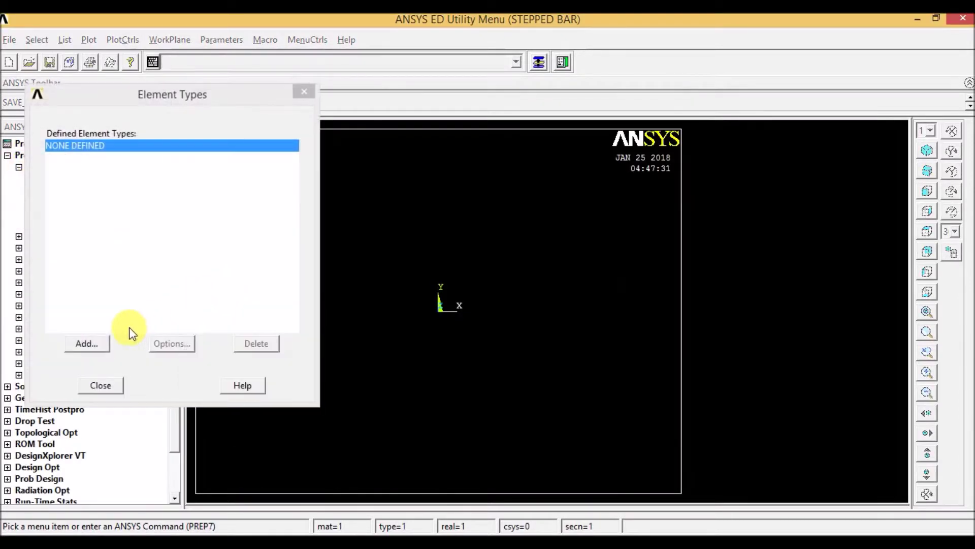
{"action": "left_click", "coordinate": [99, 342]}
{"action": "left_click", "coordinate": [521, 254]}
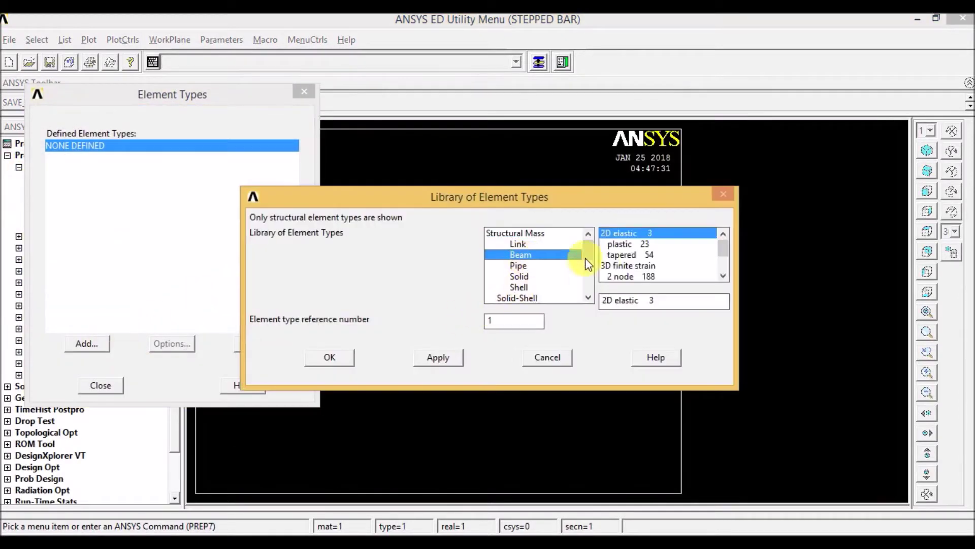
{"action": "left_click", "coordinate": [628, 276]}
{"action": "left_click", "coordinate": [331, 355]}
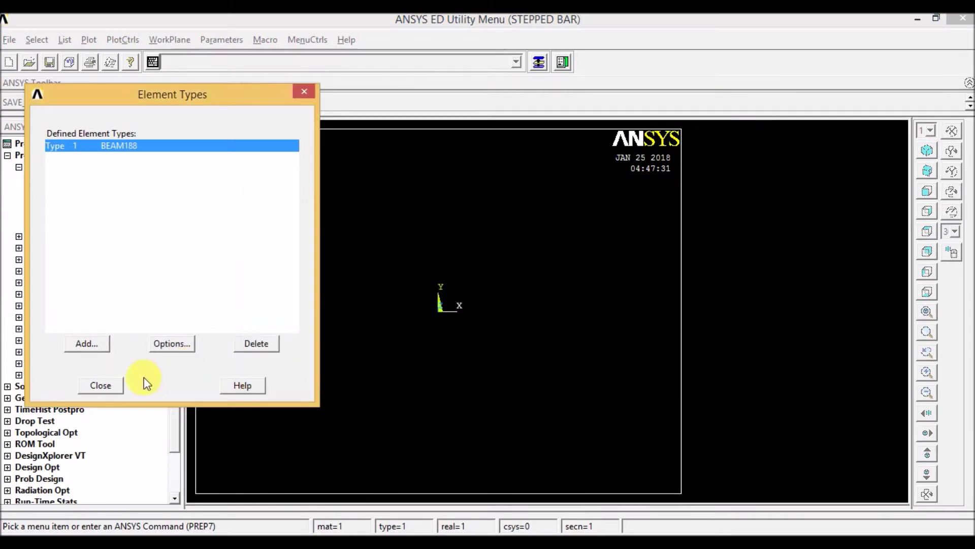
{"action": "left_click", "coordinate": [123, 388]}
{"action": "left_click", "coordinate": [19, 167]}
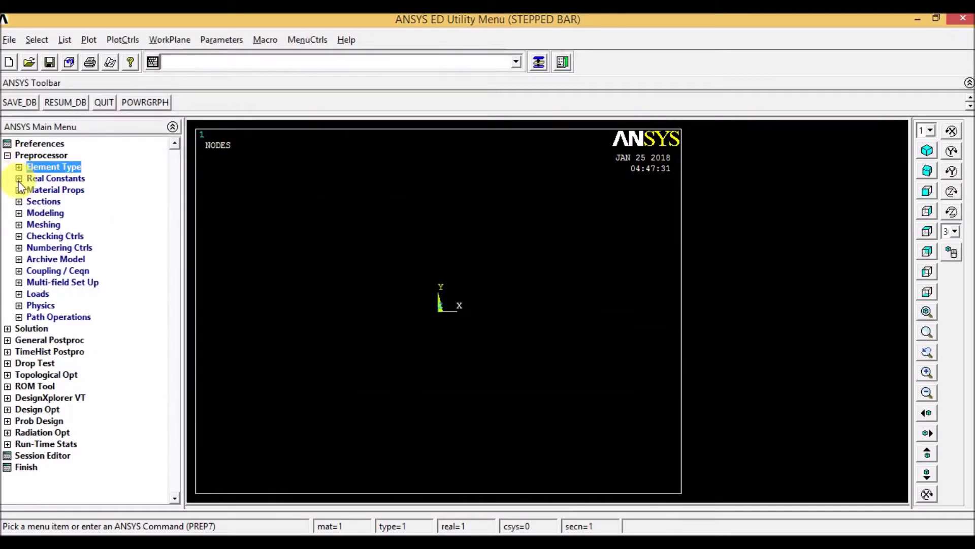
Give material 1 linear isotropic elastic properties with EX 2.1e5 and PRXY 0.3.
{"action": "left_click", "coordinate": [19, 190]}
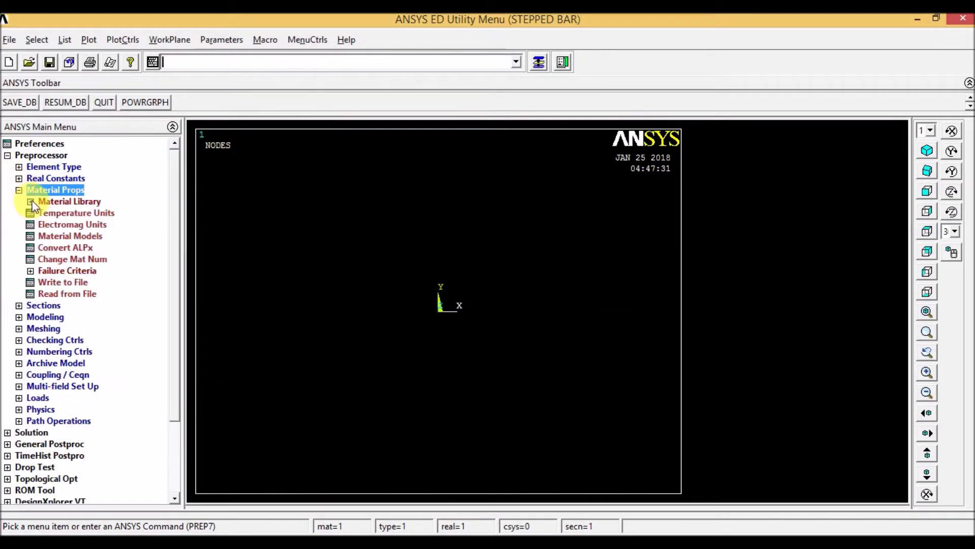
{"action": "left_click", "coordinate": [46, 237]}
{"action": "double_click", "coordinate": [510, 256]}
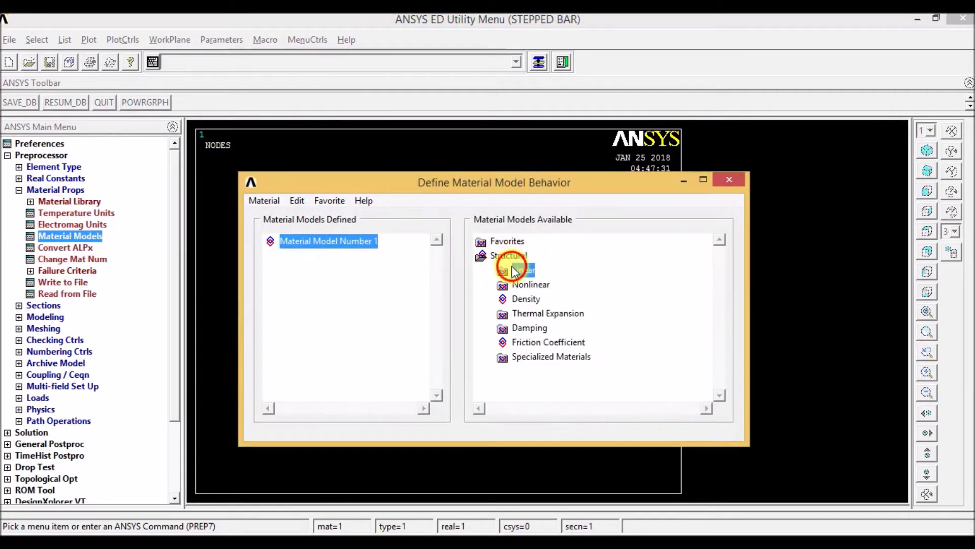
{"action": "double_click", "coordinate": [522, 270]}
{"action": "double_click", "coordinate": [540, 285]}
{"action": "double_click", "coordinate": [565, 299]}
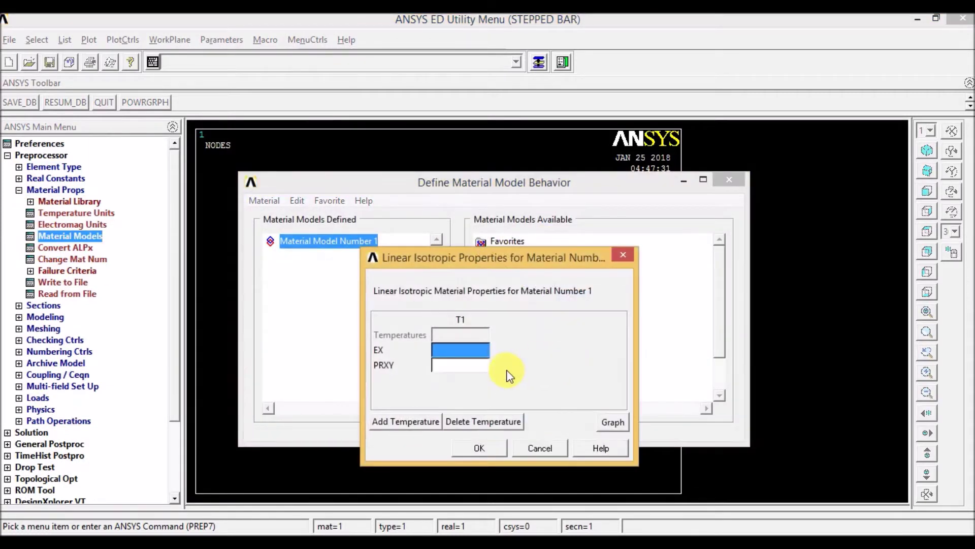
{"action": "type", "text": "2.1e"}
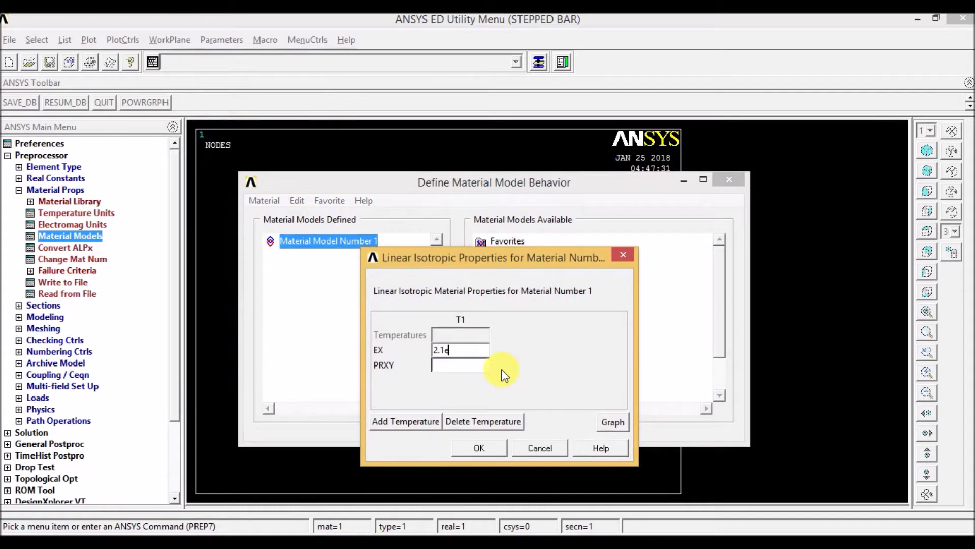
{"action": "type", "text": "5"}
{"action": "key", "text": "Tab"}
{"action": "type", "text": "0"}
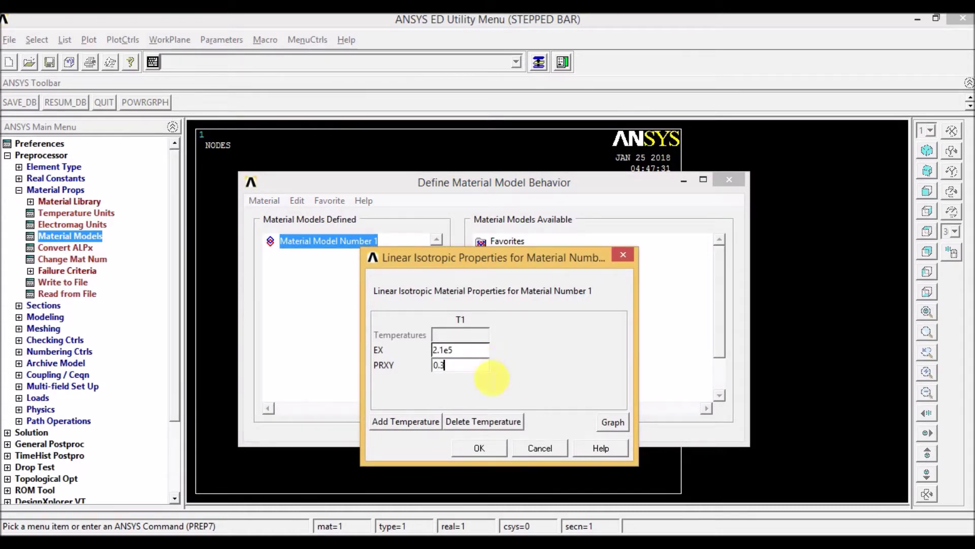
{"action": "left_click", "coordinate": [483, 447]}
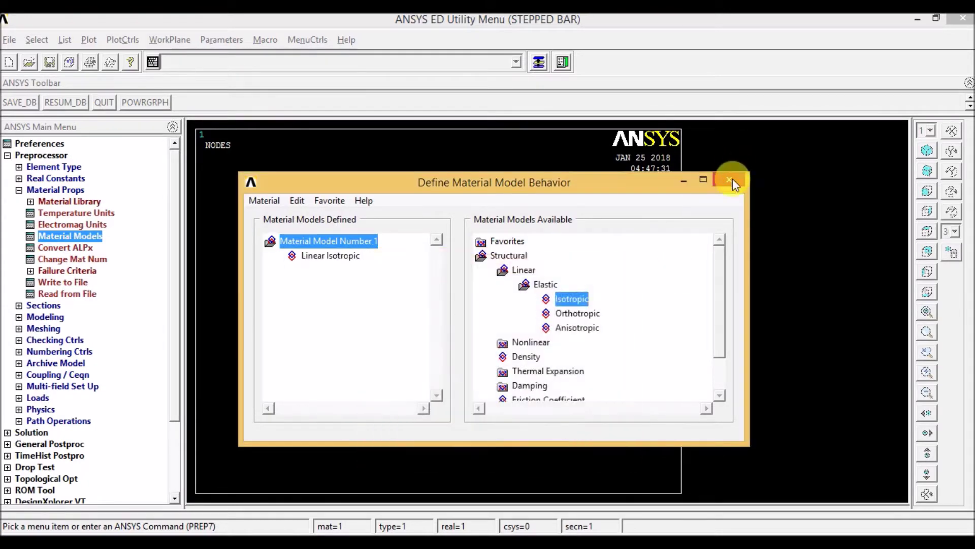
{"action": "left_click", "coordinate": [729, 180]}
{"action": "left_click", "coordinate": [20, 191]}
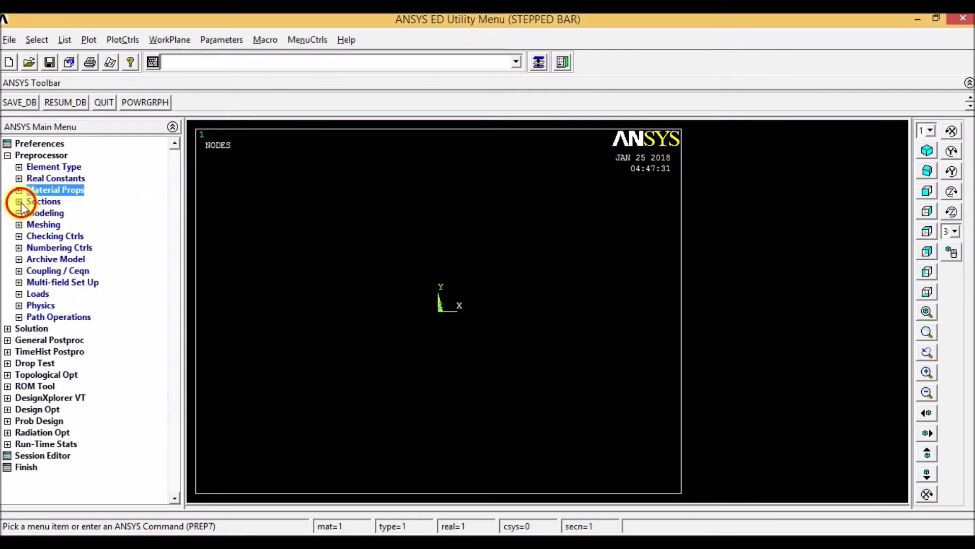
Create rectangular beam section 1 with width B 200 and height H 300.
{"action": "left_click", "coordinate": [19, 201]}
{"action": "left_click", "coordinate": [30, 225]}
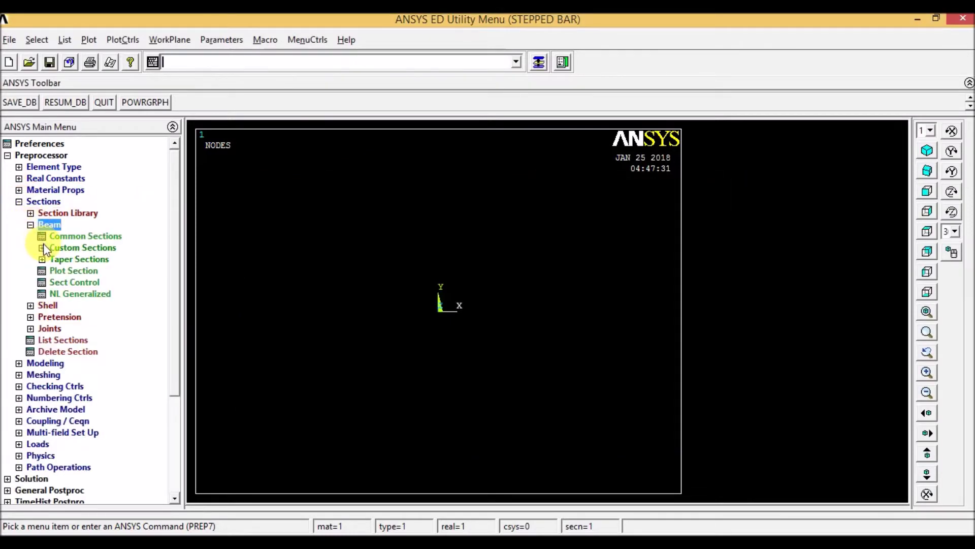
{"action": "left_click", "coordinate": [86, 236]}
{"action": "left_click", "coordinate": [863, 260]}
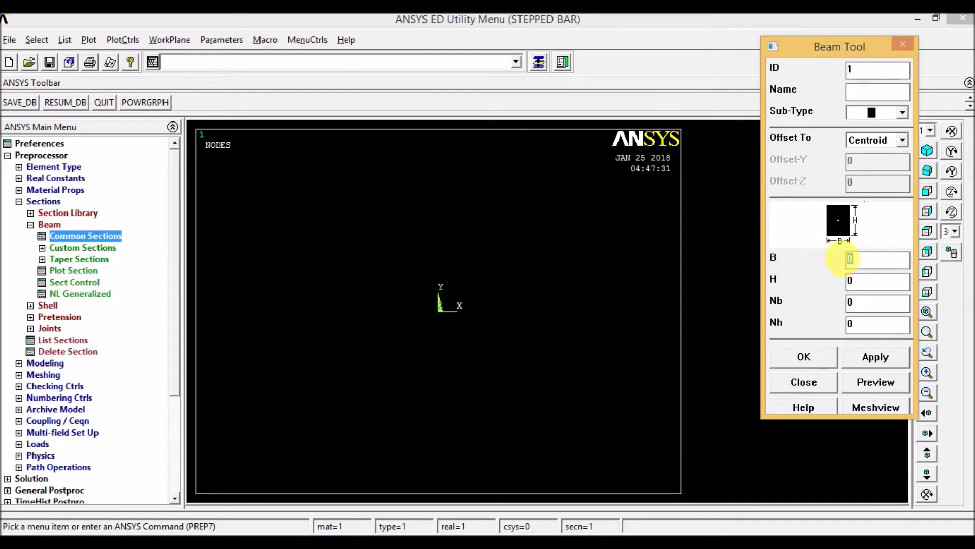
{"action": "type", "text": "00"}
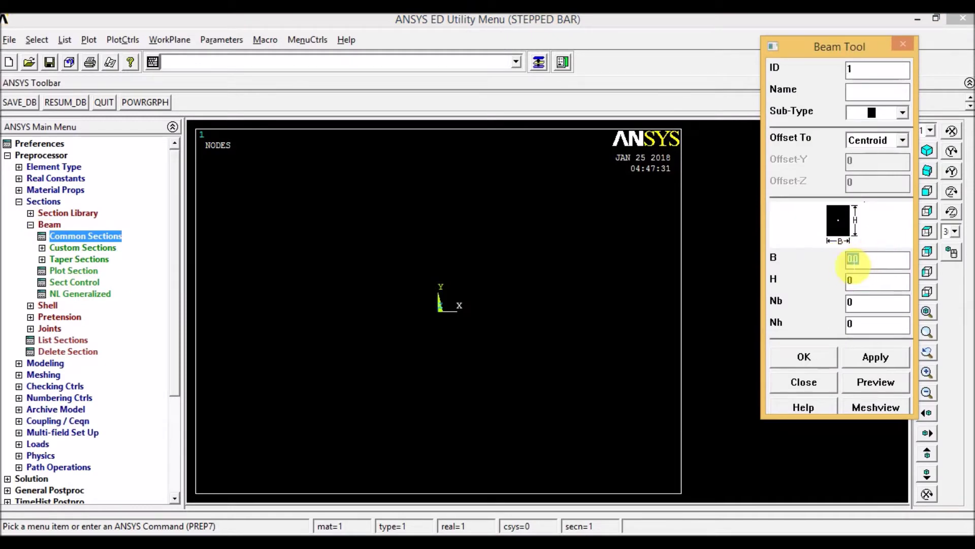
{"action": "type", "text": "00300"}
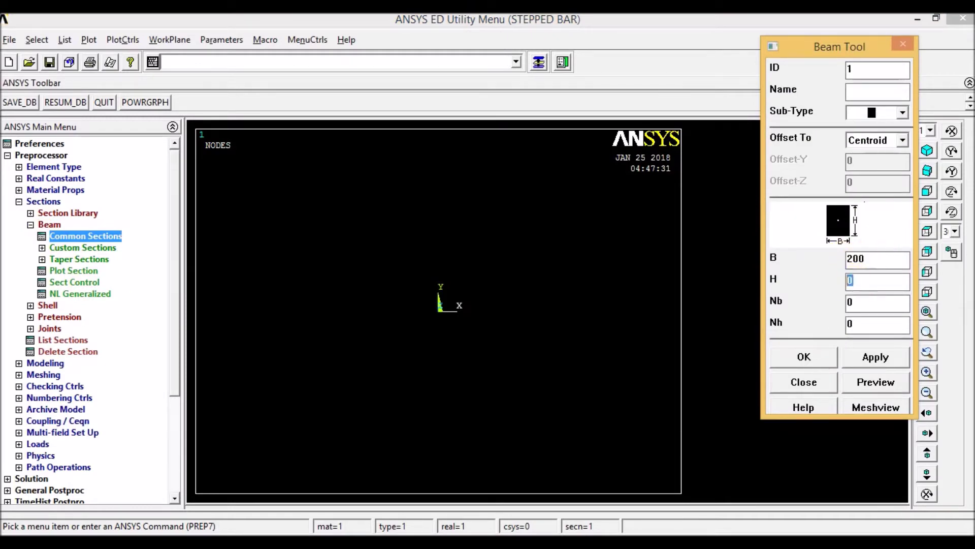
{"action": "left_click", "coordinate": [825, 357]}
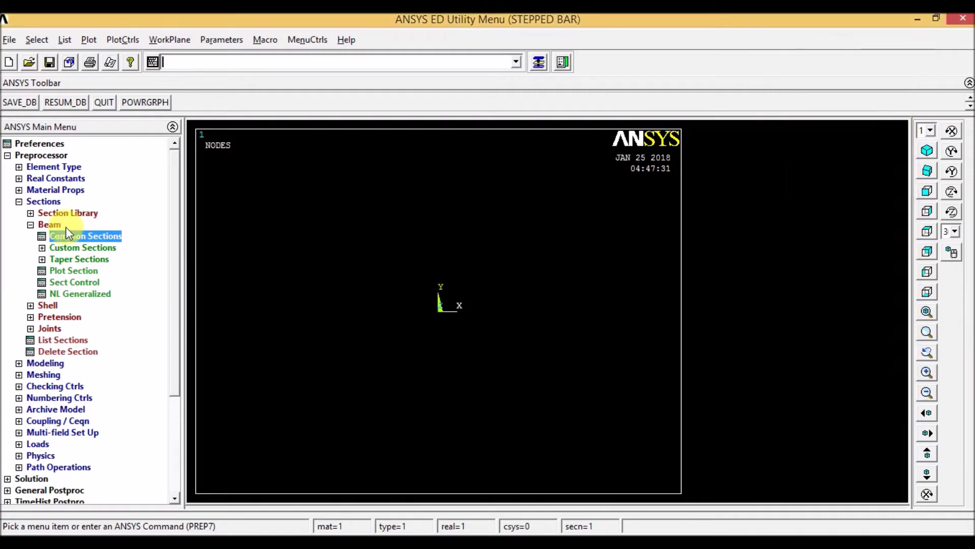
{"action": "left_click", "coordinate": [31, 225]}
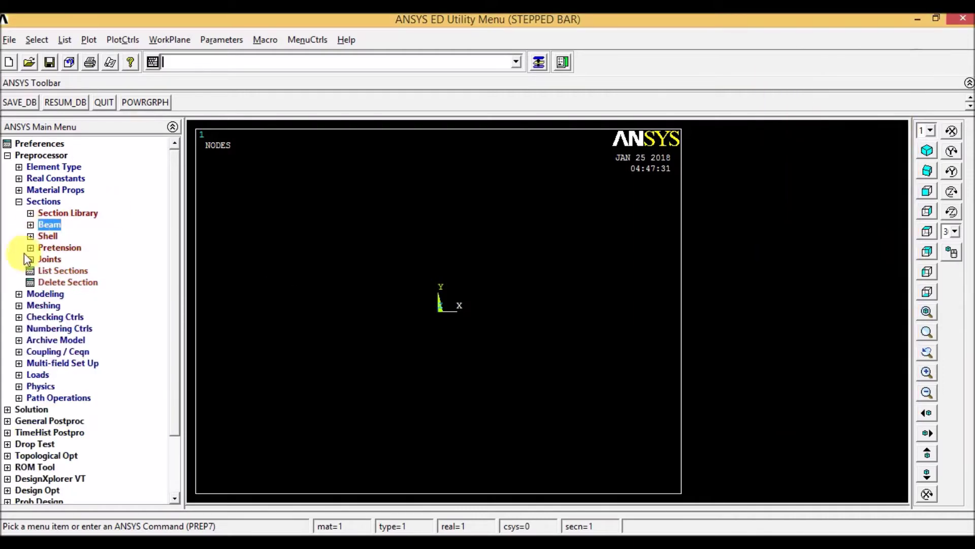
Create keypoints 1 and 2, placing keypoint 2 at X = 2000.
{"action": "left_click", "coordinate": [19, 202]}
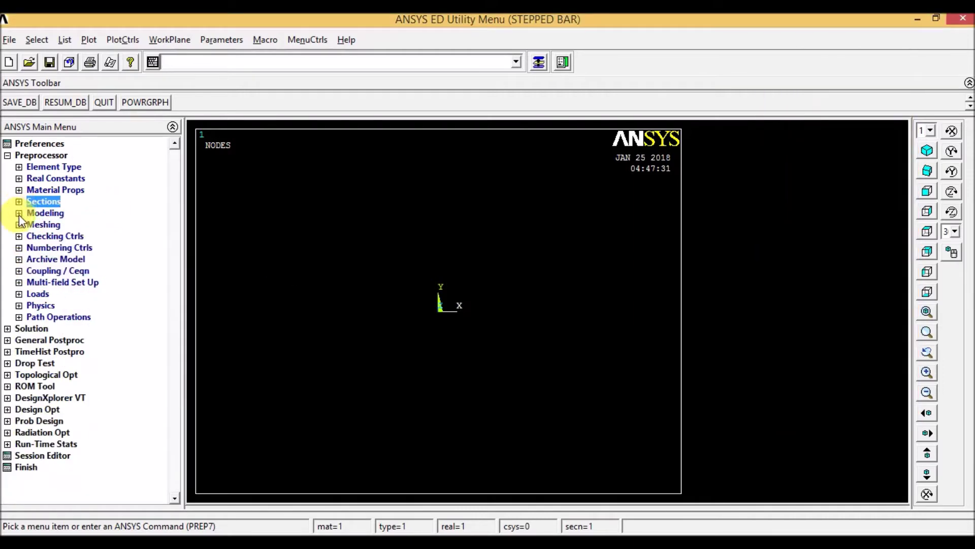
{"action": "left_click", "coordinate": [18, 214]}
{"action": "left_click", "coordinate": [37, 226]}
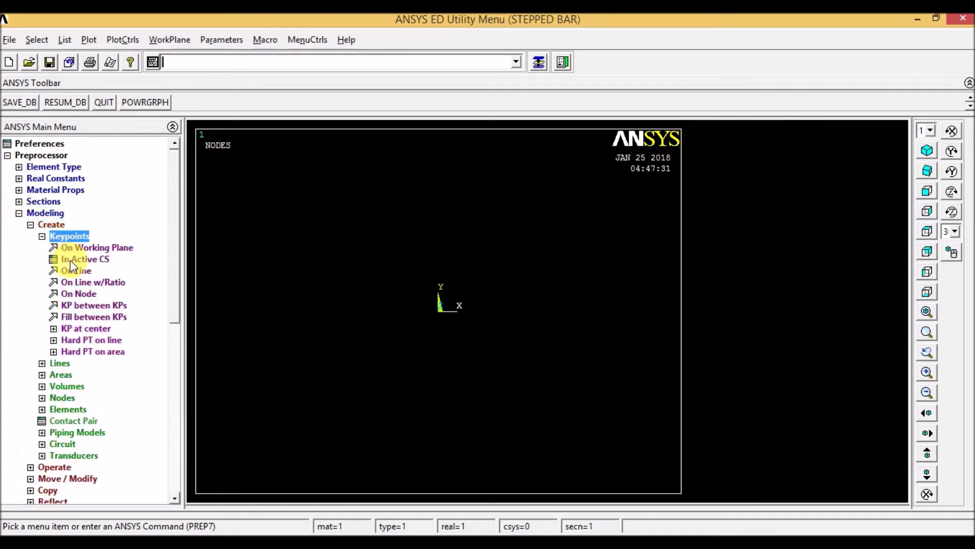
{"action": "left_click", "coordinate": [71, 259]}
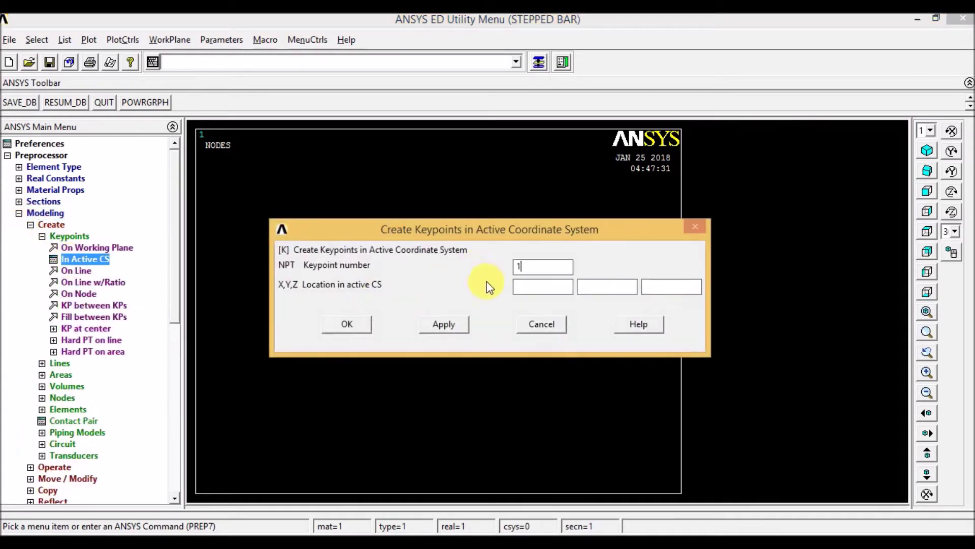
{"action": "left_click", "coordinate": [452, 330]}
{"action": "double_click", "coordinate": [519, 268]}
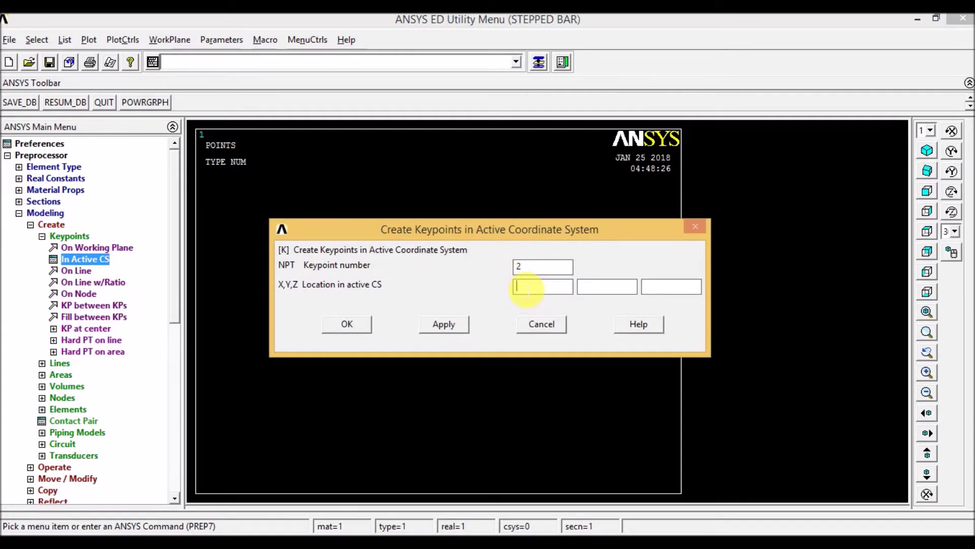
{"action": "type", "text": "2000"}
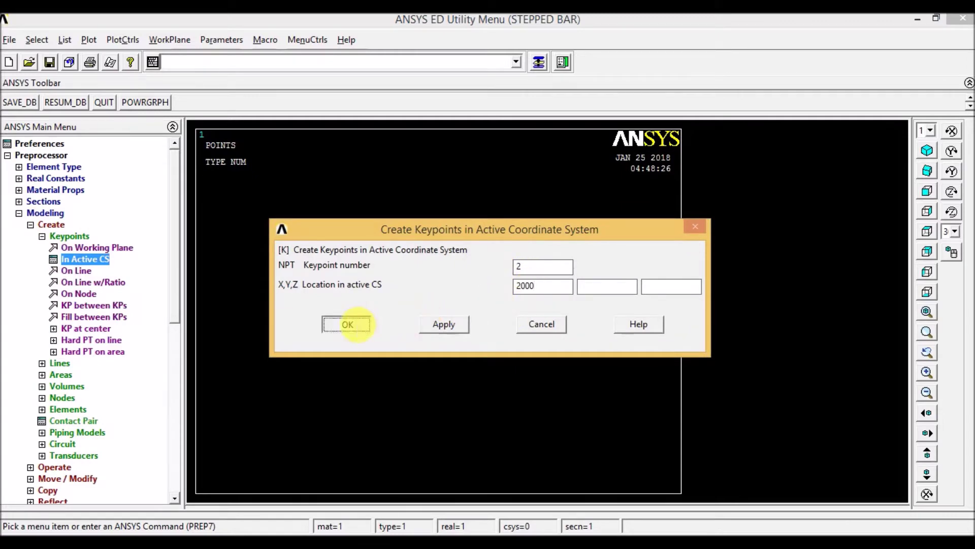
{"action": "left_click", "coordinate": [347, 323]}
Draw a straight line from keypoint 1 to keypoint 2.
{"action": "left_click", "coordinate": [41, 237]}
{"action": "left_click", "coordinate": [43, 248]}
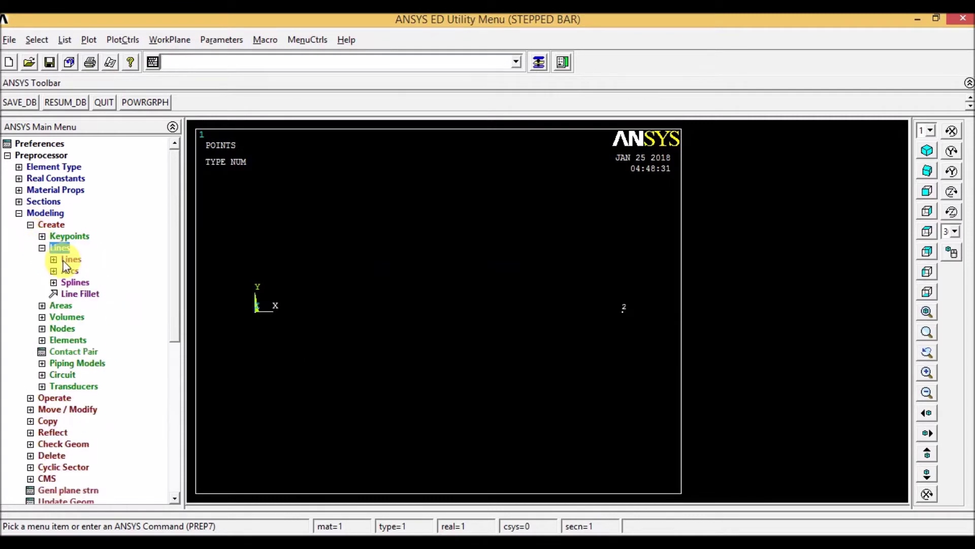
{"action": "left_click", "coordinate": [54, 259]}
{"action": "left_click", "coordinate": [81, 271]}
{"action": "left_click", "coordinate": [257, 309]}
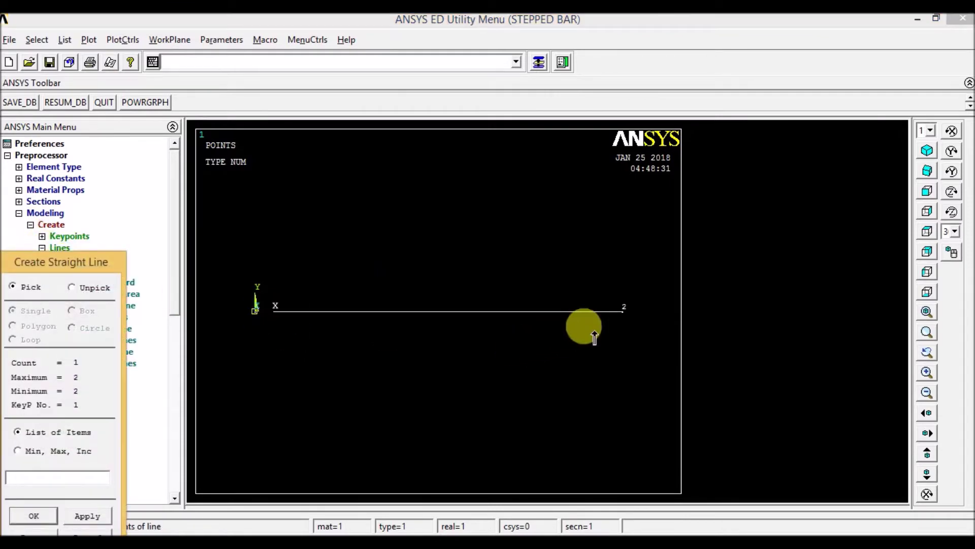
{"action": "left_click", "coordinate": [623, 310]}
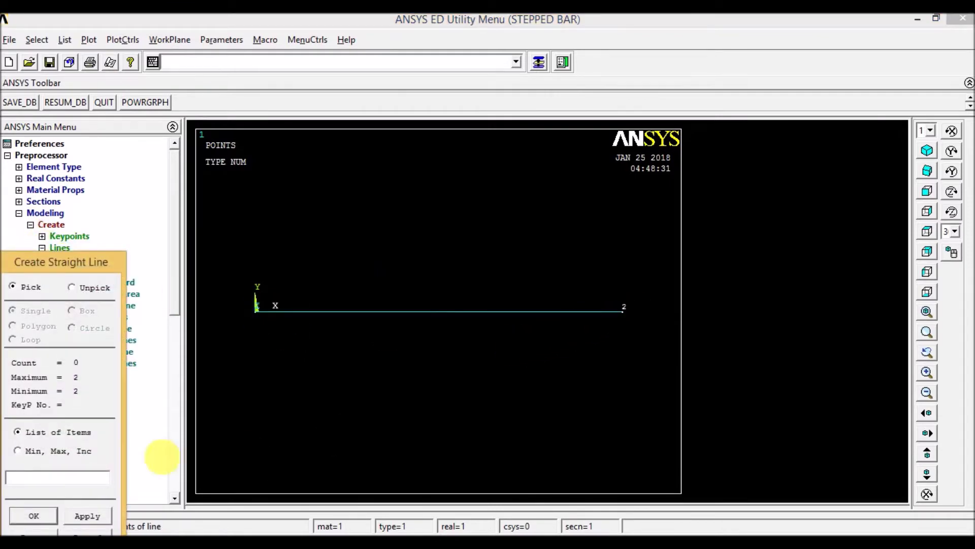
{"action": "left_click", "coordinate": [39, 514]}
{"action": "left_click", "coordinate": [53, 259]}
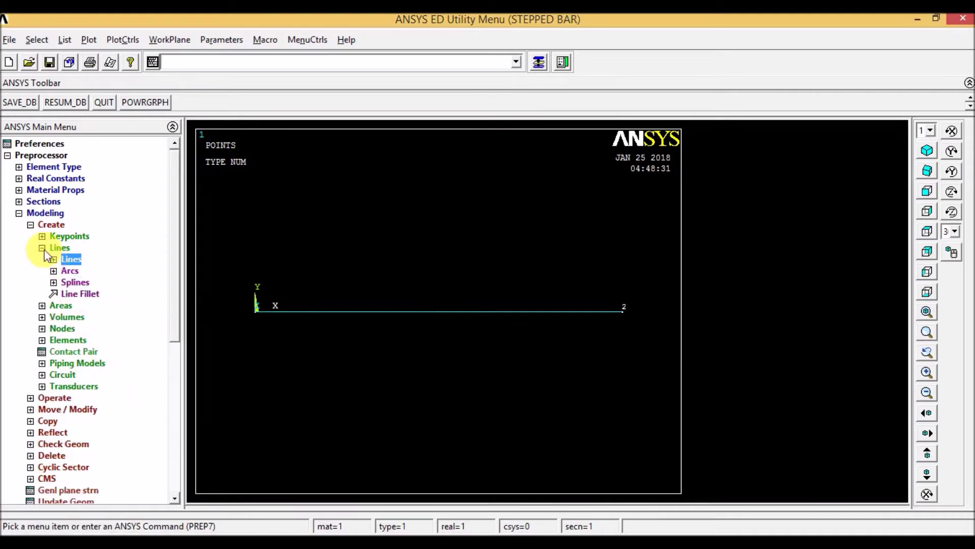
{"action": "left_click", "coordinate": [42, 248]}
{"action": "left_click", "coordinate": [31, 225]}
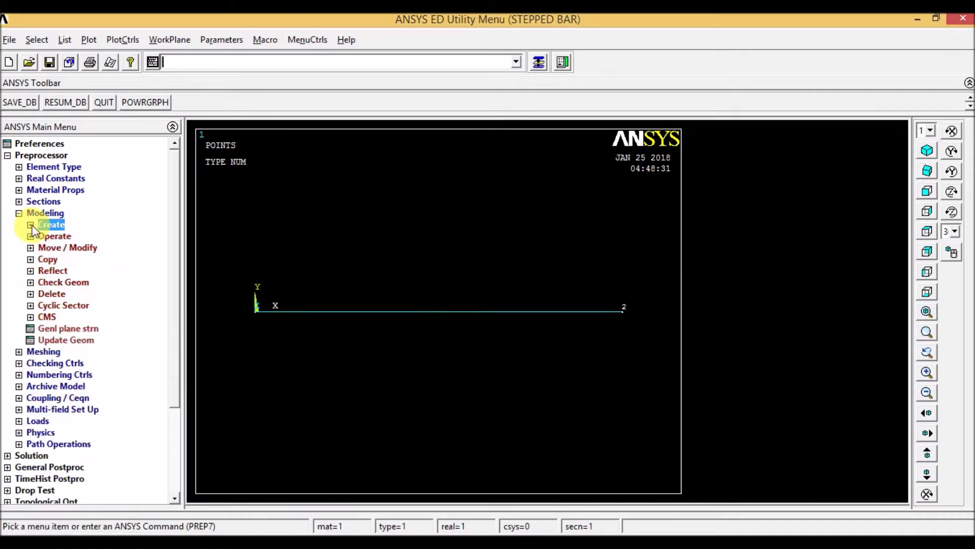
Set a global size of 100 element divisions for unsized lines.
{"action": "left_click", "coordinate": [19, 214]}
{"action": "left_click", "coordinate": [21, 225]}
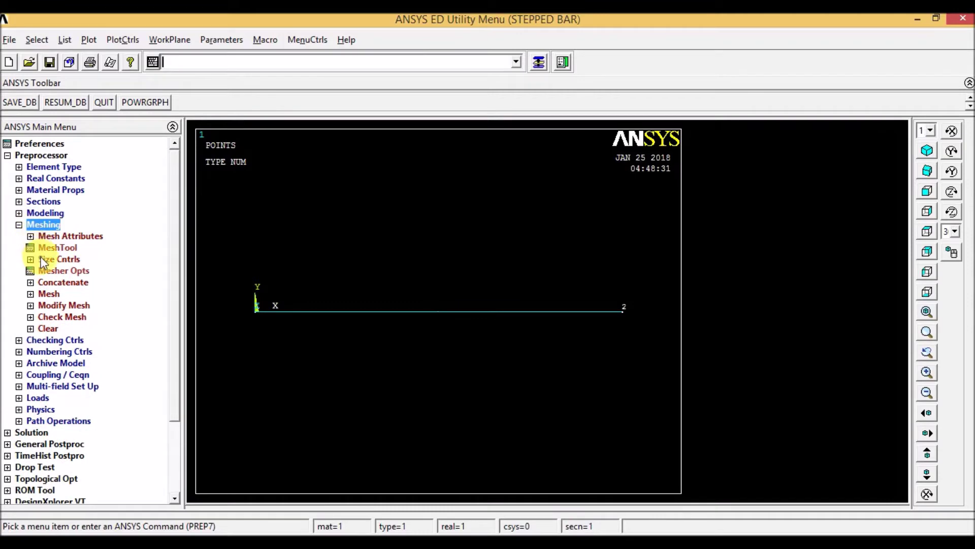
{"action": "left_click", "coordinate": [42, 259]}
{"action": "left_click", "coordinate": [57, 283]}
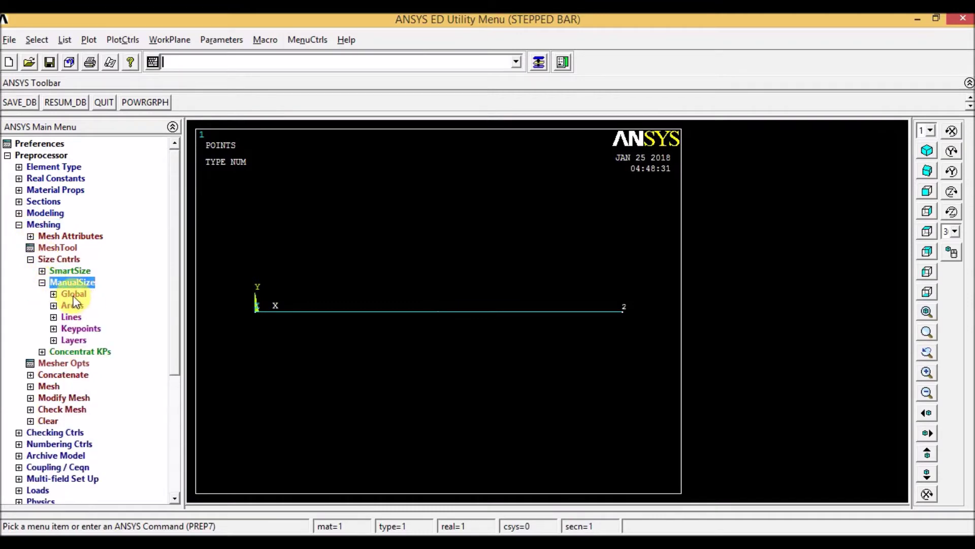
{"action": "left_click", "coordinate": [72, 294]}
{"action": "left_click", "coordinate": [77, 307]}
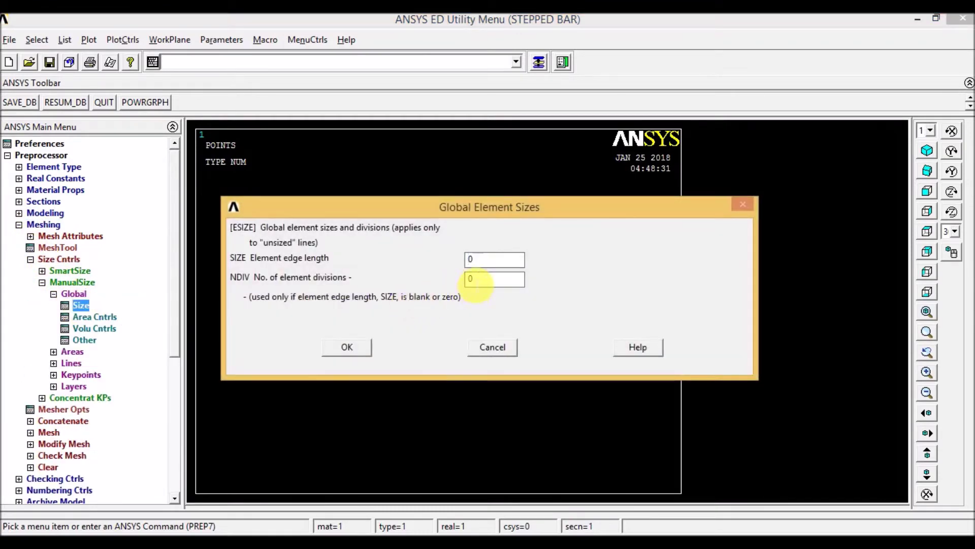
{"action": "type", "text": "100"}
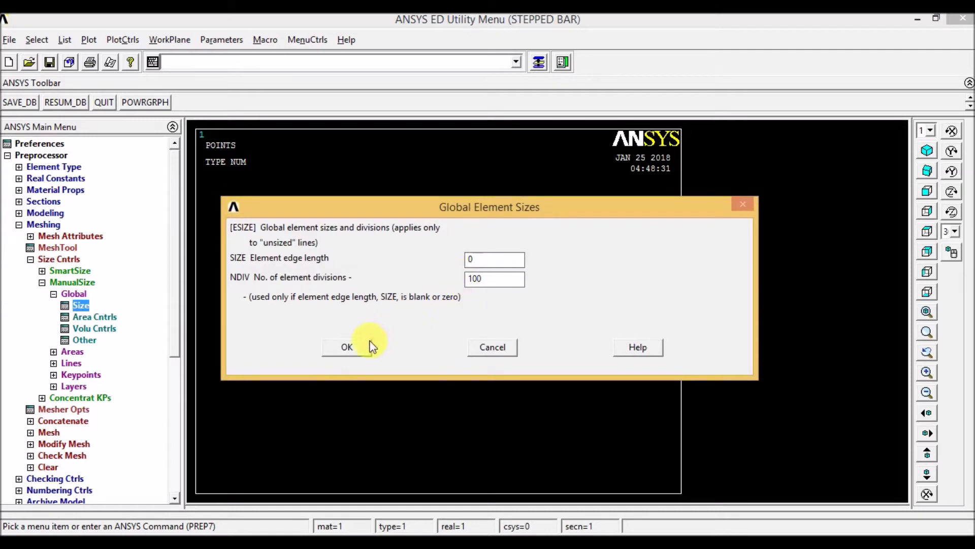
{"action": "left_click", "coordinate": [368, 344]}
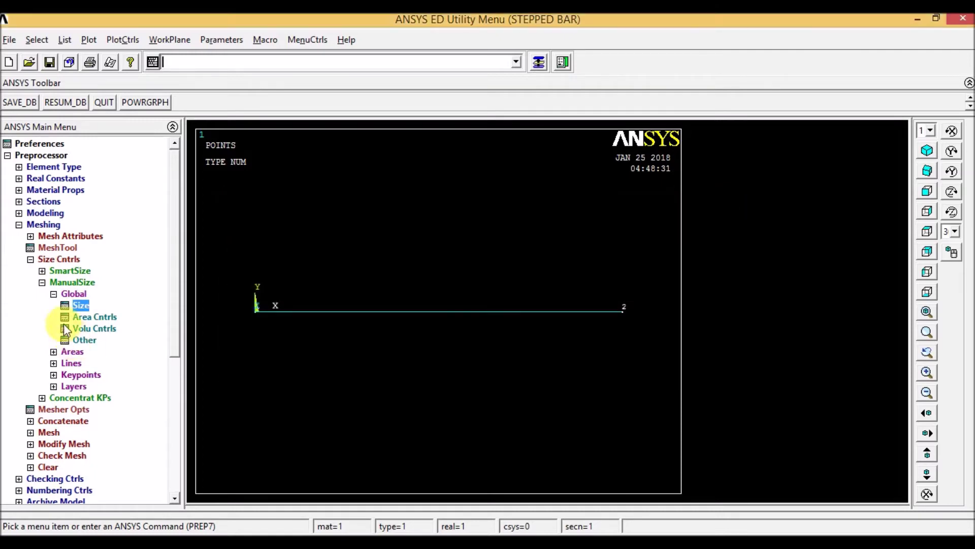
{"action": "left_click", "coordinate": [53, 295]}
{"action": "left_click", "coordinate": [43, 281]}
{"action": "left_click", "coordinate": [35, 262]}
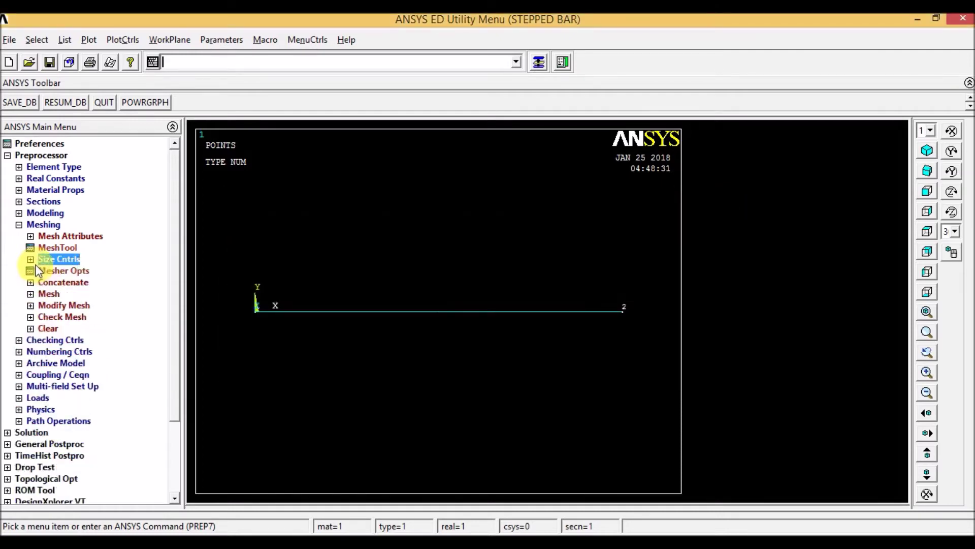
Mesh the beam line into elements.
{"action": "left_click", "coordinate": [42, 296]}
{"action": "left_click", "coordinate": [53, 319]}
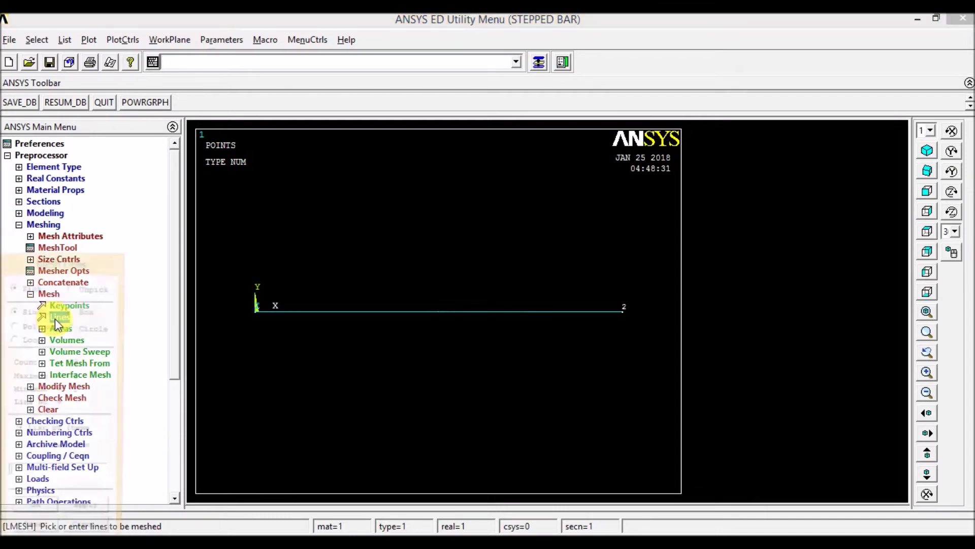
{"action": "left_click", "coordinate": [256, 311]}
{"action": "left_click", "coordinate": [24, 519]}
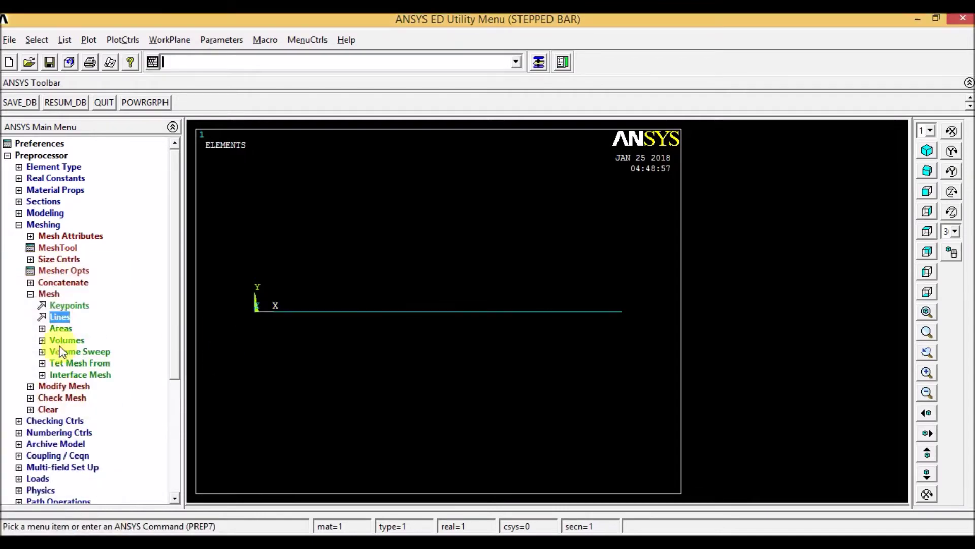
{"action": "left_click", "coordinate": [49, 295]}
{"action": "left_click", "coordinate": [19, 225]}
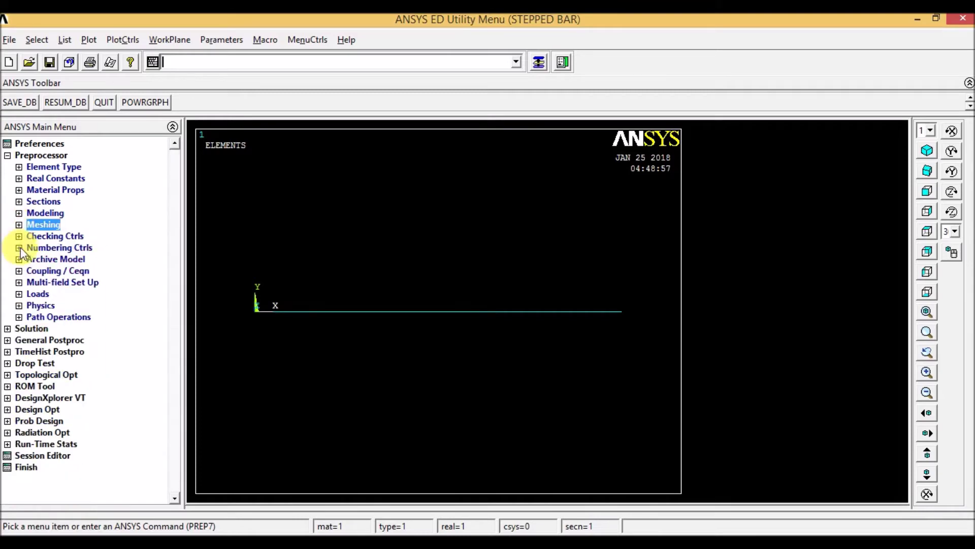
Fix keypoint 1 by constraining its displacement directions, starting with UX.
{"action": "left_click", "coordinate": [28, 328]}
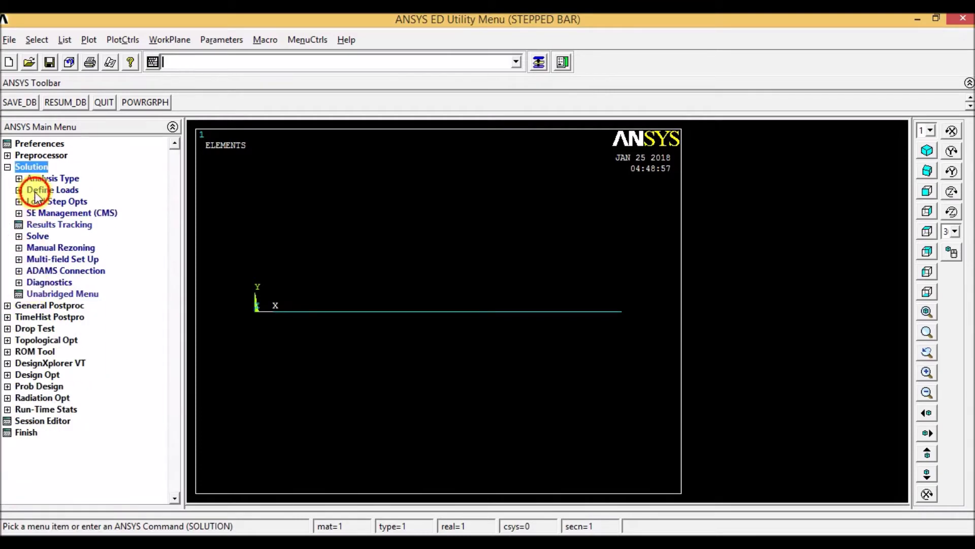
{"action": "left_click", "coordinate": [35, 191]}
{"action": "left_click", "coordinate": [42, 212]}
{"action": "left_click", "coordinate": [48, 224]}
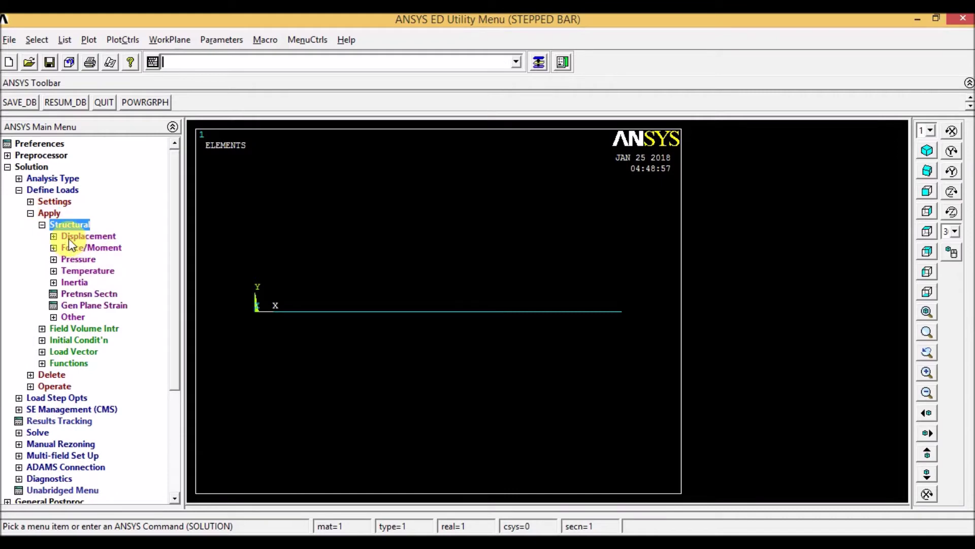
{"action": "left_click", "coordinate": [70, 237]}
{"action": "left_click", "coordinate": [87, 269]}
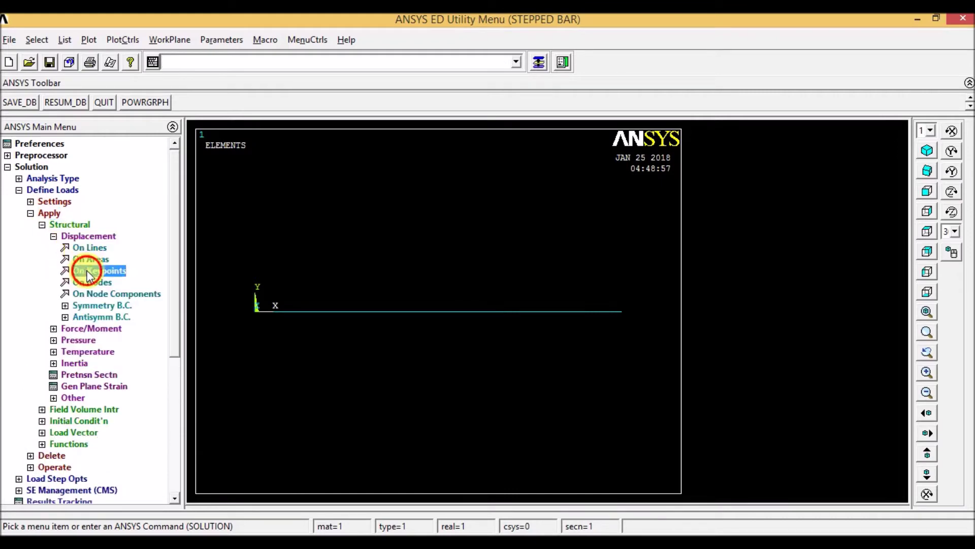
{"action": "left_click", "coordinate": [254, 309]}
{"action": "left_click", "coordinate": [55, 511]}
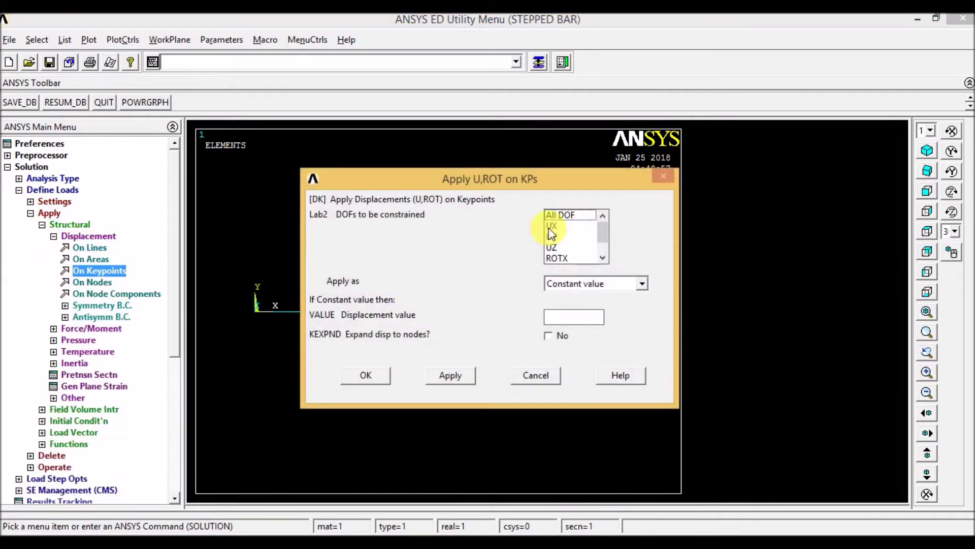
{"action": "left_click", "coordinate": [551, 226]}
{"action": "left_click", "coordinate": [551, 236]}
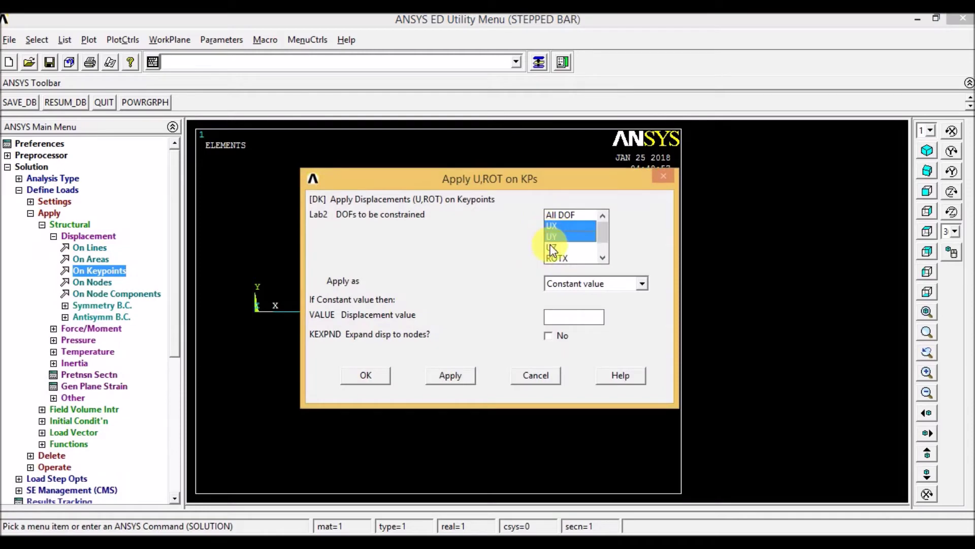
{"action": "left_click", "coordinate": [602, 257]}
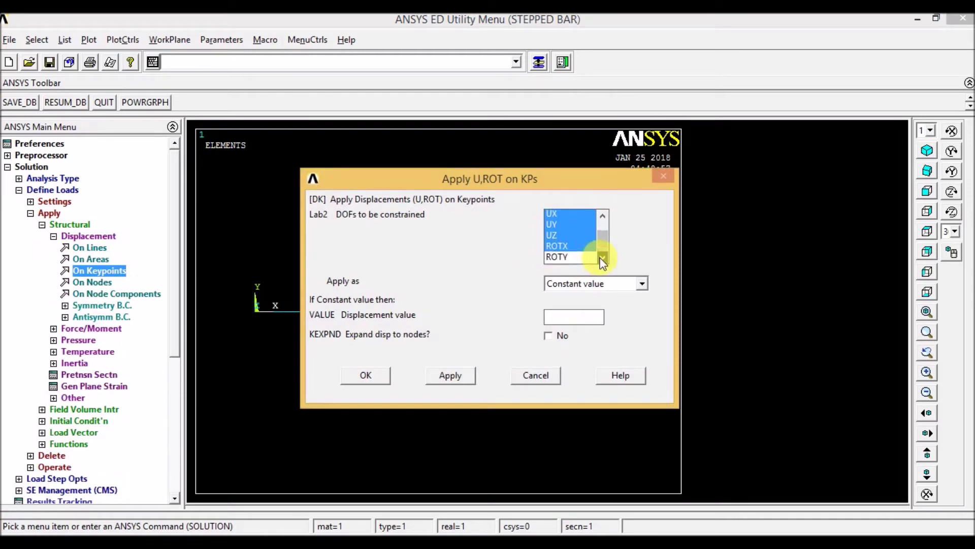
{"action": "left_click", "coordinate": [367, 375]}
Restrain keypoint 2 in UY only as a roller support.
{"action": "left_click", "coordinate": [120, 270]}
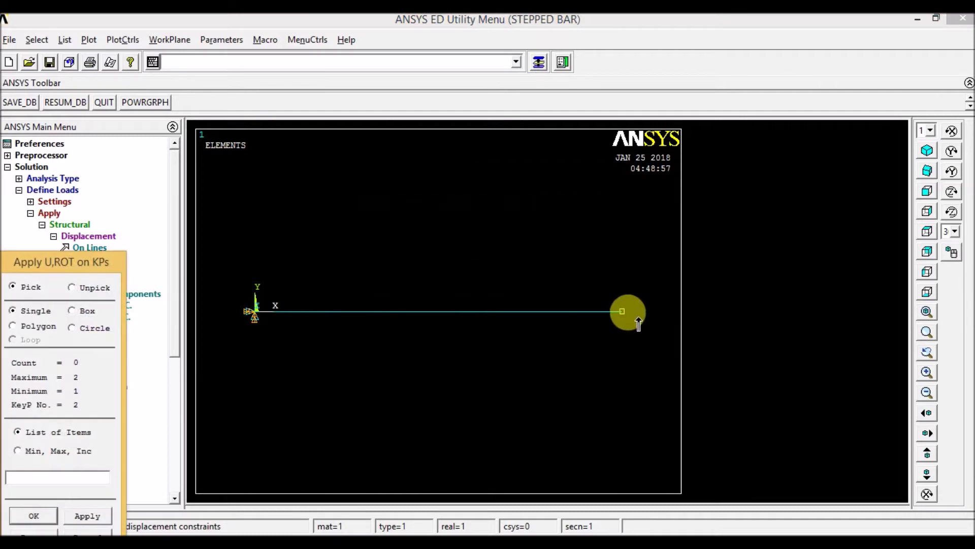
{"action": "left_click", "coordinate": [628, 312]}
{"action": "left_click", "coordinate": [88, 483]}
{"action": "left_click", "coordinate": [88, 516]}
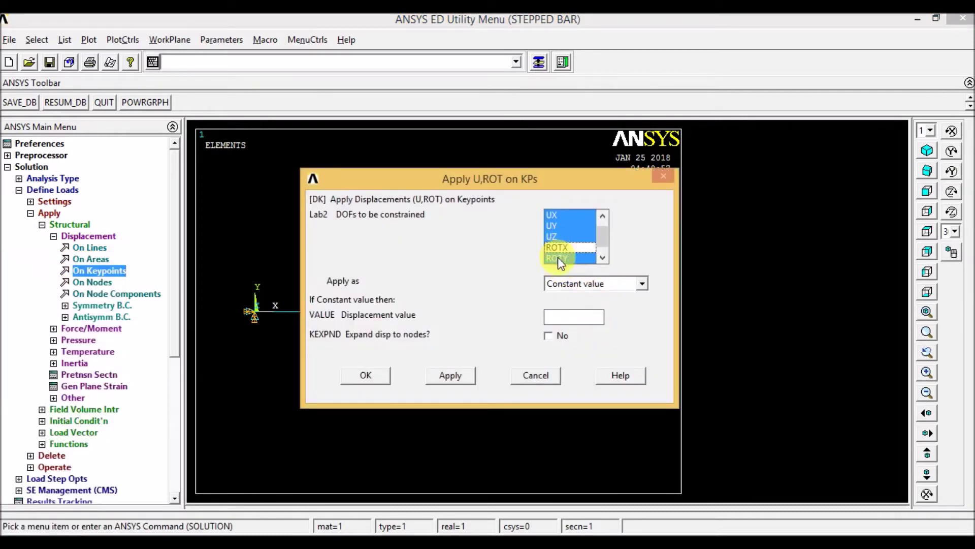
{"action": "left_click", "coordinate": [557, 226]}
{"action": "left_click", "coordinate": [384, 375]}
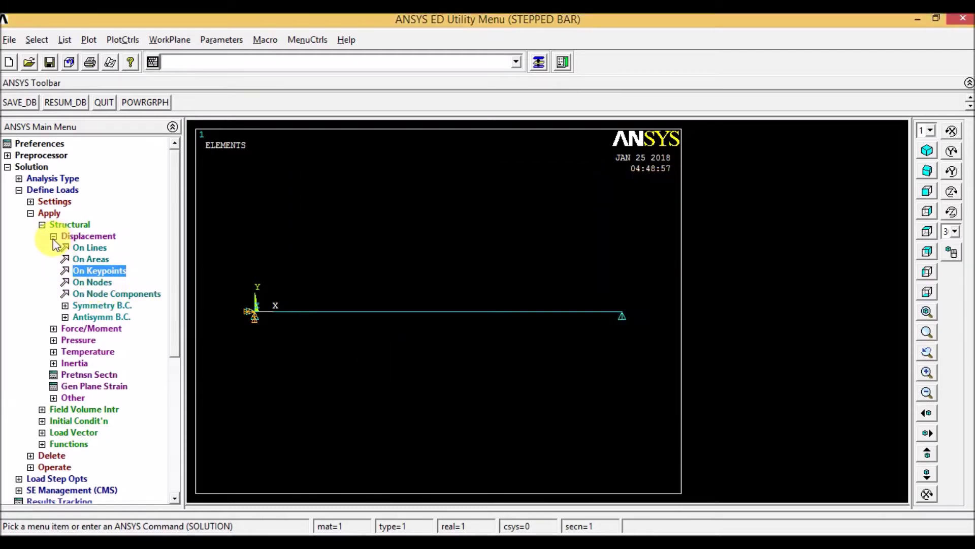
{"action": "left_click", "coordinate": [53, 237]}
{"action": "left_click", "coordinate": [54, 259]}
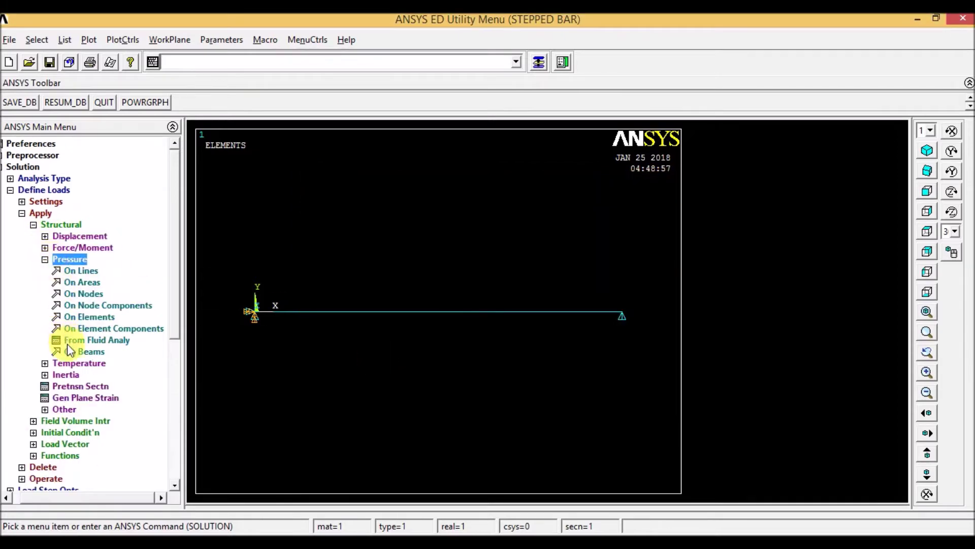
Apply pressure 10000 on load key 2 to all beam elements and dismiss the warning.
{"action": "left_click", "coordinate": [70, 351]}
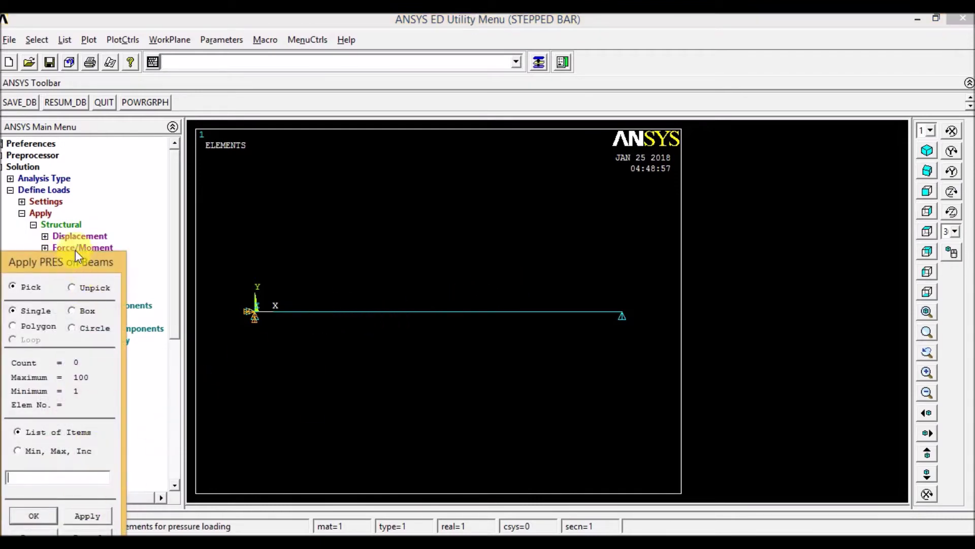
{"action": "left_click_drag", "start_coordinate": [75, 252], "coordinate": [89, 218]}
{"action": "left_click", "coordinate": [41, 524]}
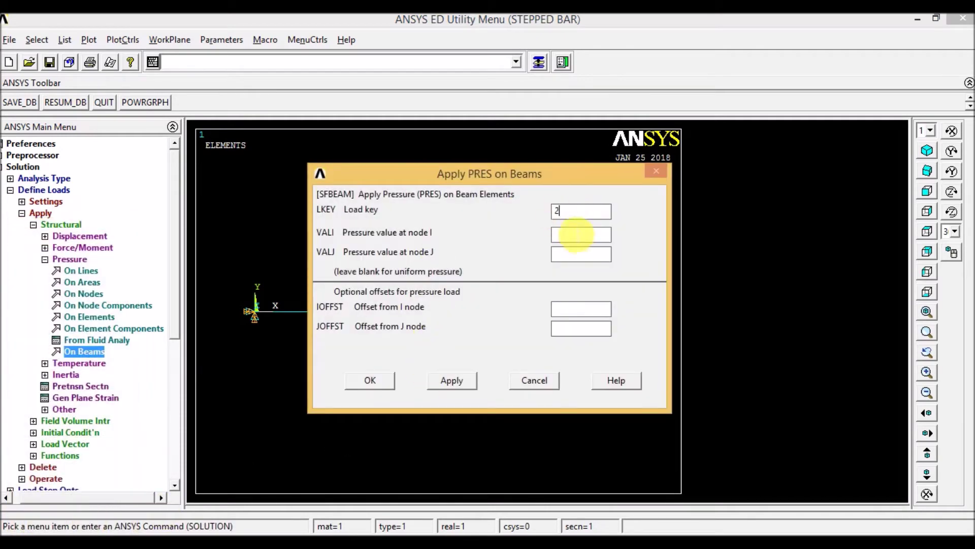
{"action": "type", "text": "10000"}
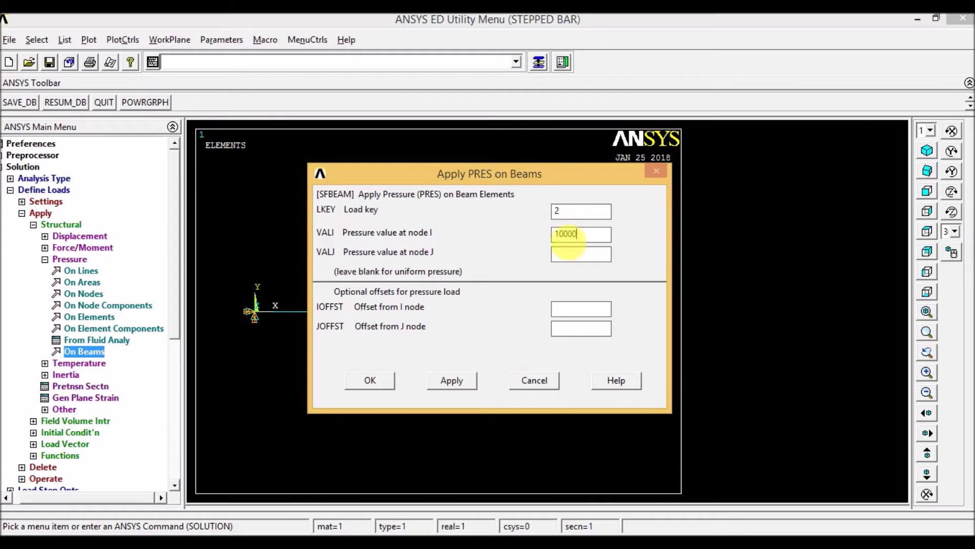
{"action": "left_click", "coordinate": [385, 382]}
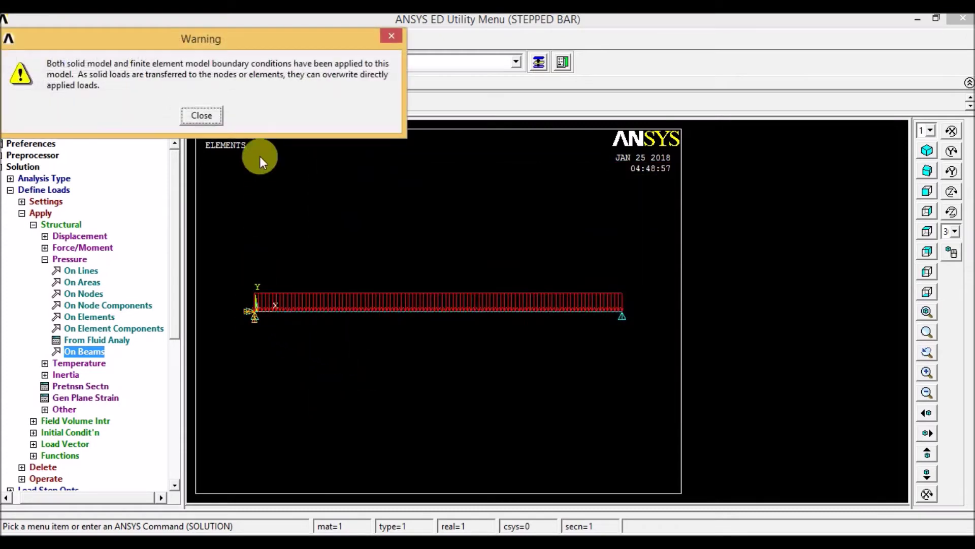
{"action": "left_click", "coordinate": [200, 115]}
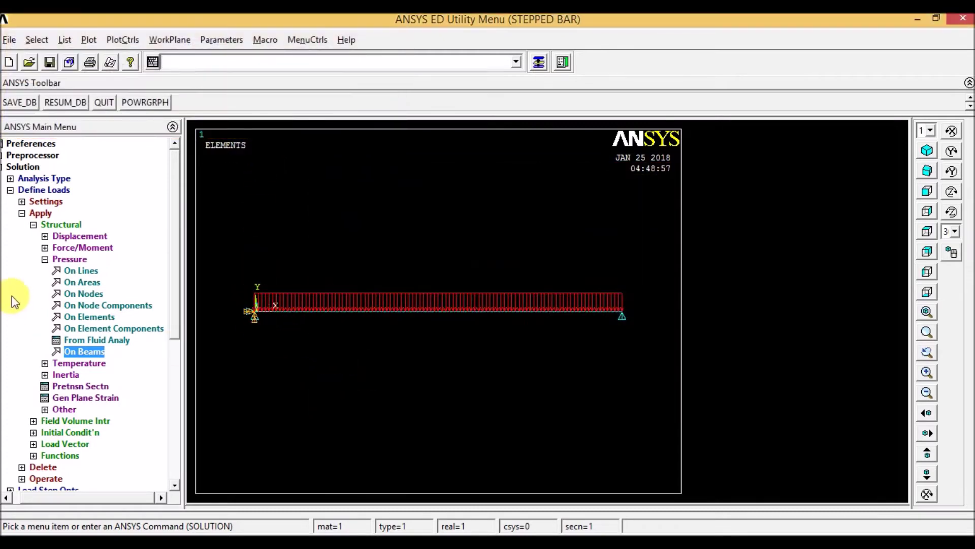
{"action": "left_click", "coordinate": [44, 259]}
{"action": "left_click", "coordinate": [40, 224]}
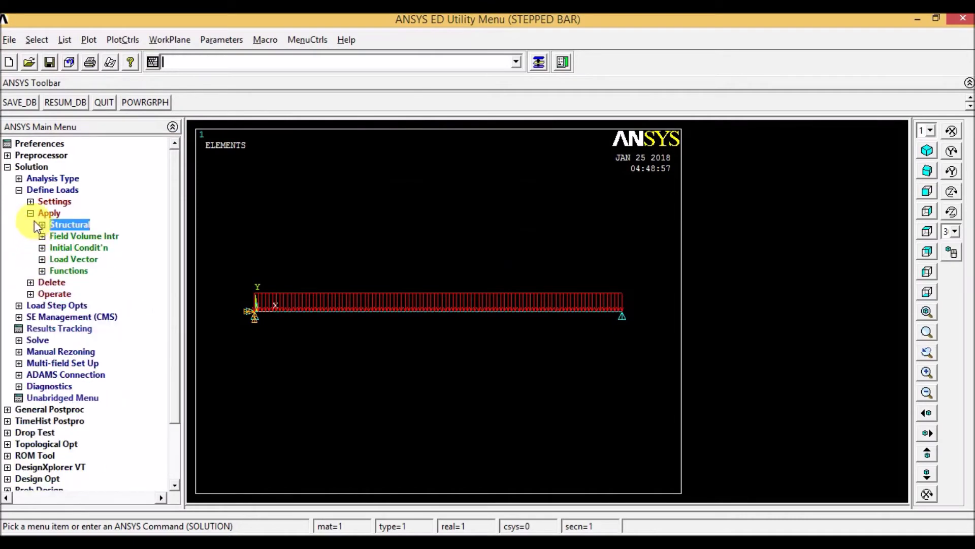
{"action": "left_click", "coordinate": [30, 213]}
Solve the current load step and close the completion note and status window.
{"action": "left_click", "coordinate": [19, 190]}
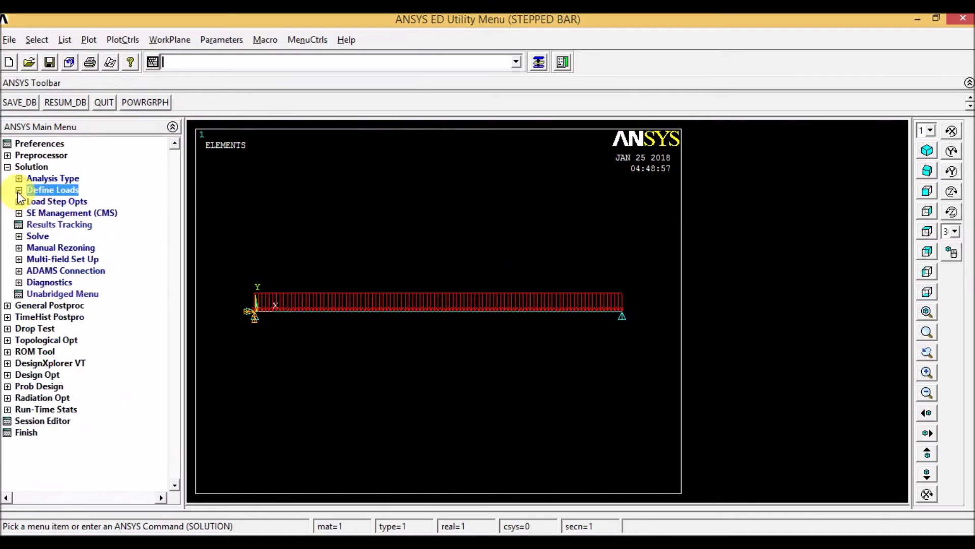
{"action": "left_click", "coordinate": [30, 237]}
{"action": "left_click", "coordinate": [52, 245]}
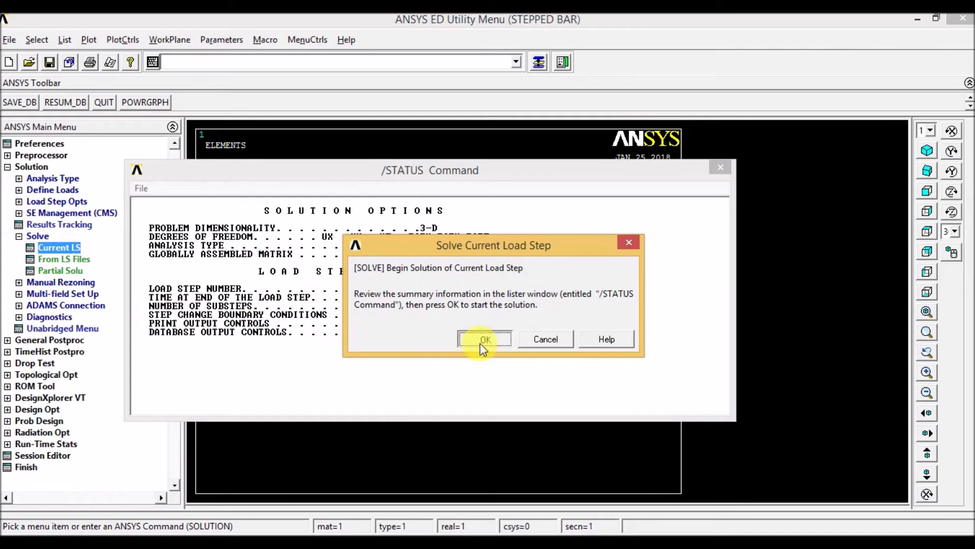
{"action": "left_click", "coordinate": [483, 340]}
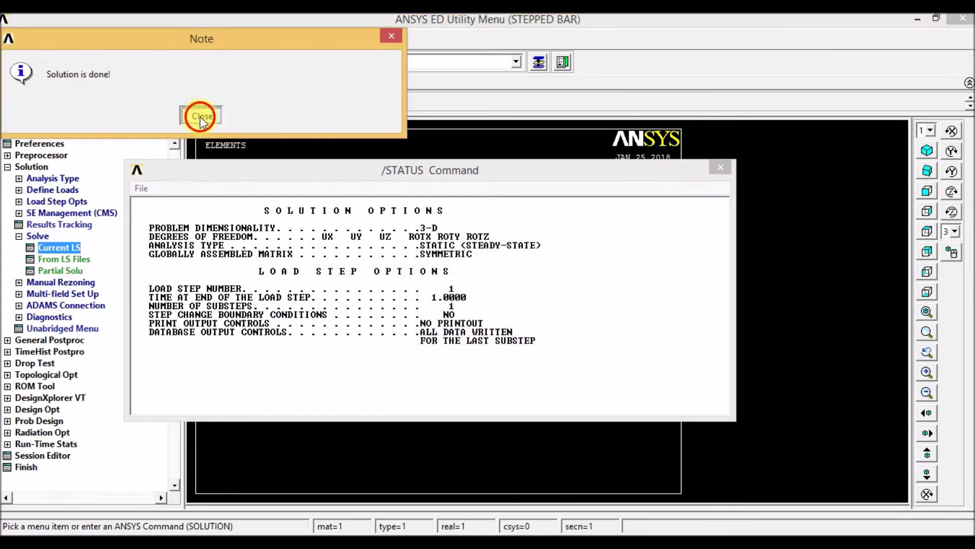
{"action": "left_click", "coordinate": [201, 117]}
{"action": "left_click", "coordinate": [720, 167]}
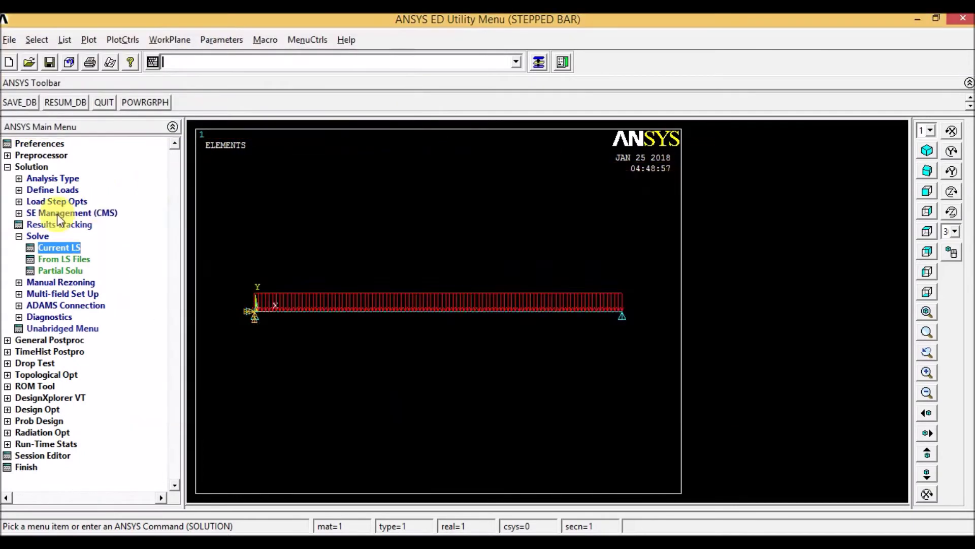
{"action": "left_click", "coordinate": [24, 235]}
{"action": "left_click", "coordinate": [8, 167]}
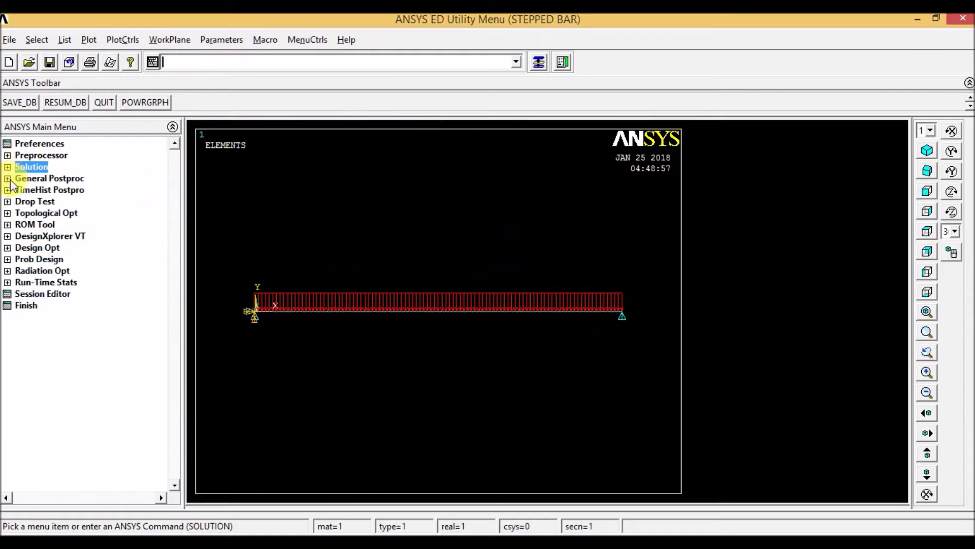
Plot the deformed shape over the undeformed outline, showing DMX 50.821.
{"action": "left_click", "coordinate": [8, 178]}
{"action": "left_click", "coordinate": [49, 236]}
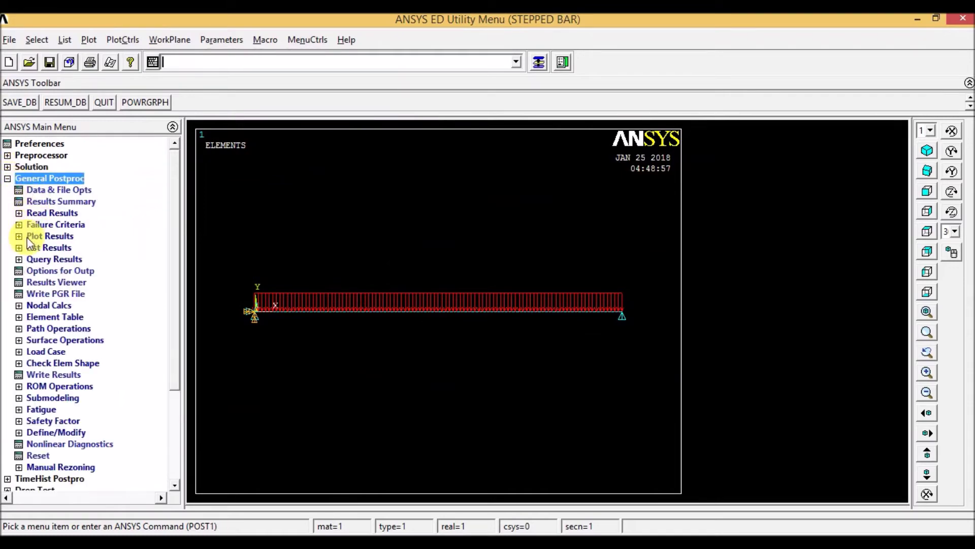
{"action": "left_click", "coordinate": [71, 247]}
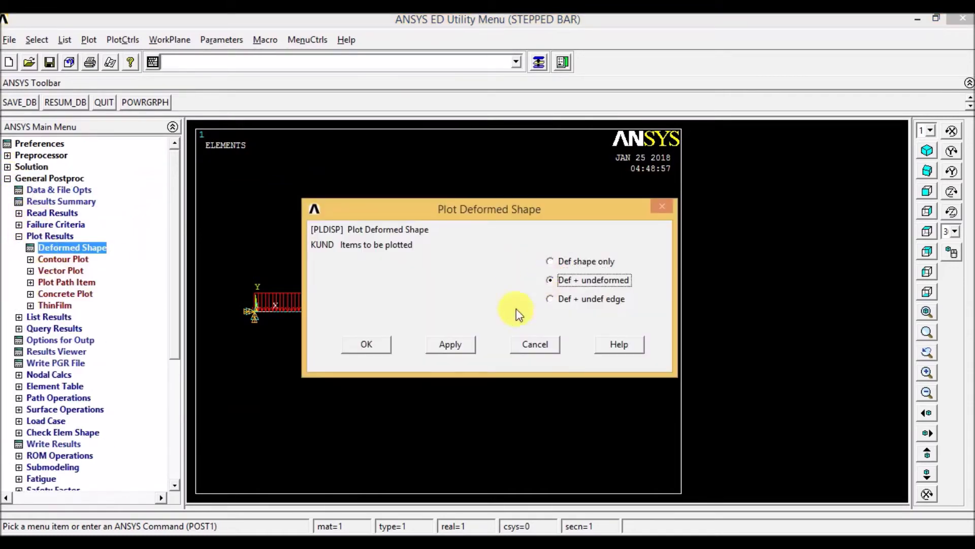
{"action": "left_click", "coordinate": [368, 344]}
{"action": "left_click", "coordinate": [18, 235]}
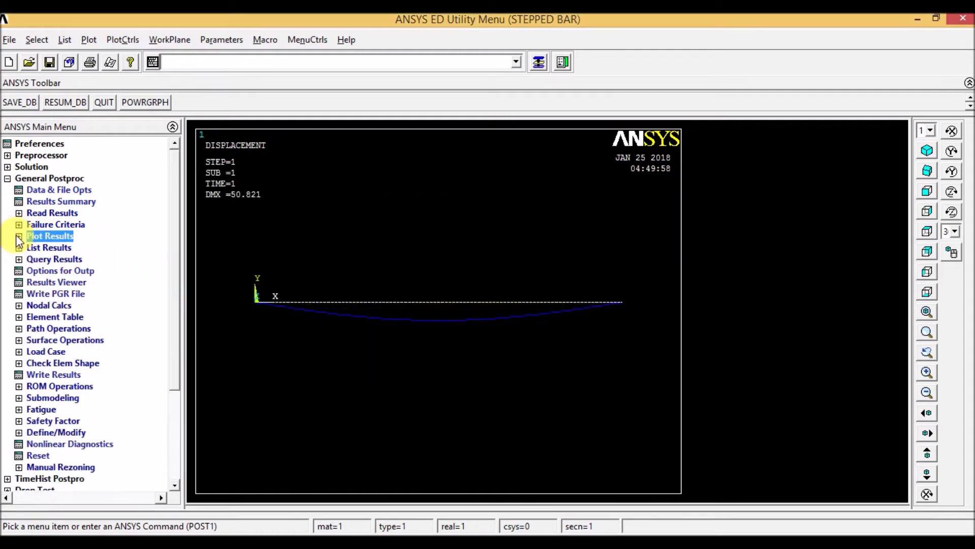
{"action": "left_click", "coordinate": [48, 317]}
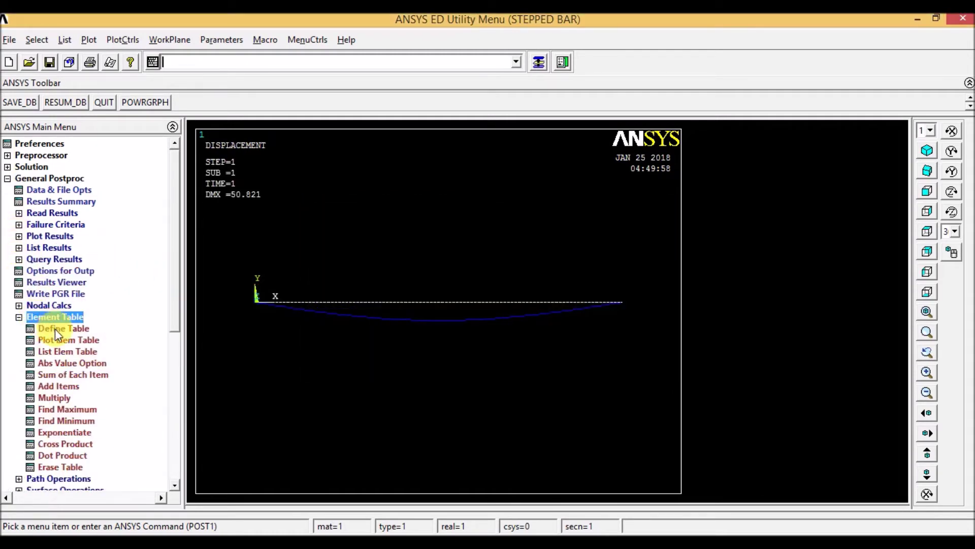
Add element table items SMISC 6 and SMISC 19 by sequence number.
{"action": "left_click", "coordinate": [56, 329]}
{"action": "left_click", "coordinate": [127, 342]}
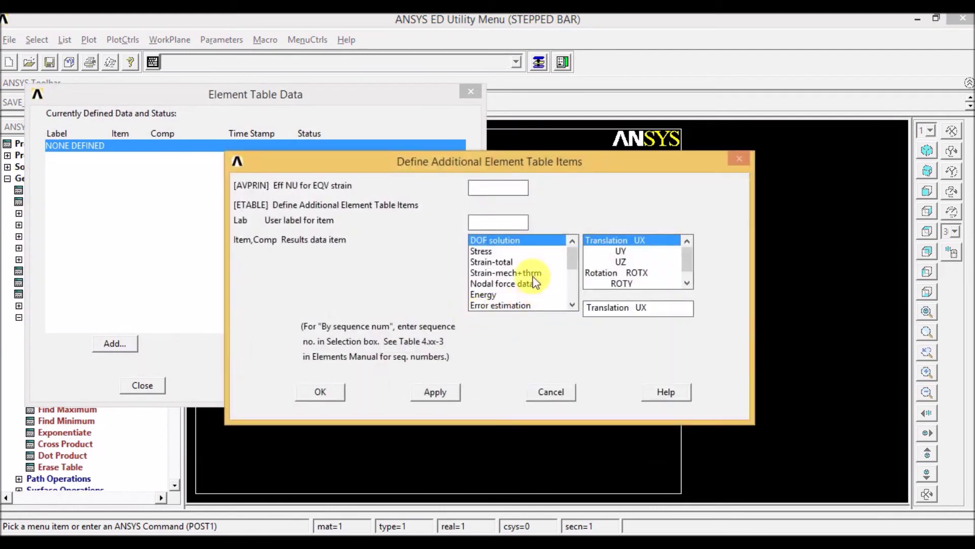
{"action": "scroll", "coordinate": [575, 295], "scroll_direction": "down", "scroll_amount": 3}
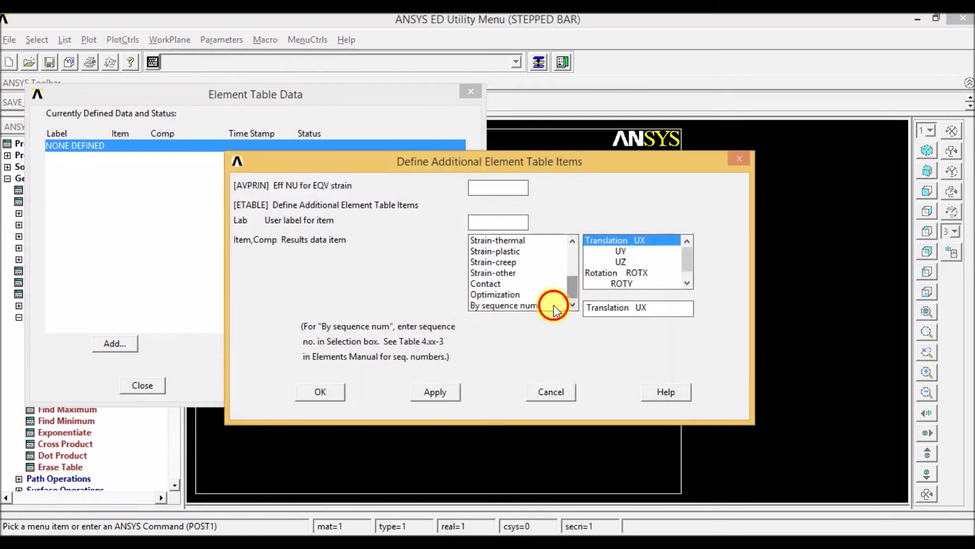
{"action": "left_click", "coordinate": [555, 305]}
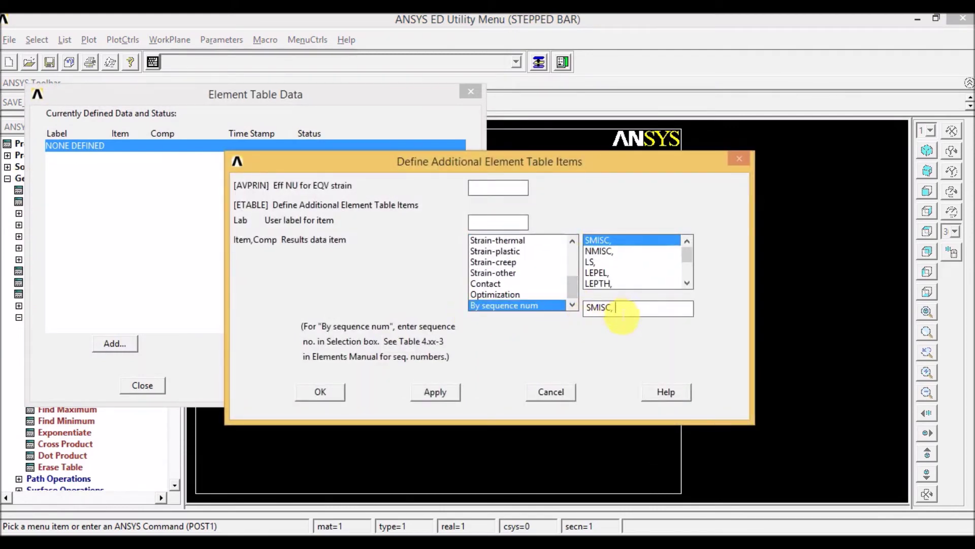
{"action": "type", "text": "6"}
{"action": "left_click", "coordinate": [435, 392]}
{"action": "scroll", "coordinate": [577, 262], "scroll_direction": "down", "scroll_amount": 3}
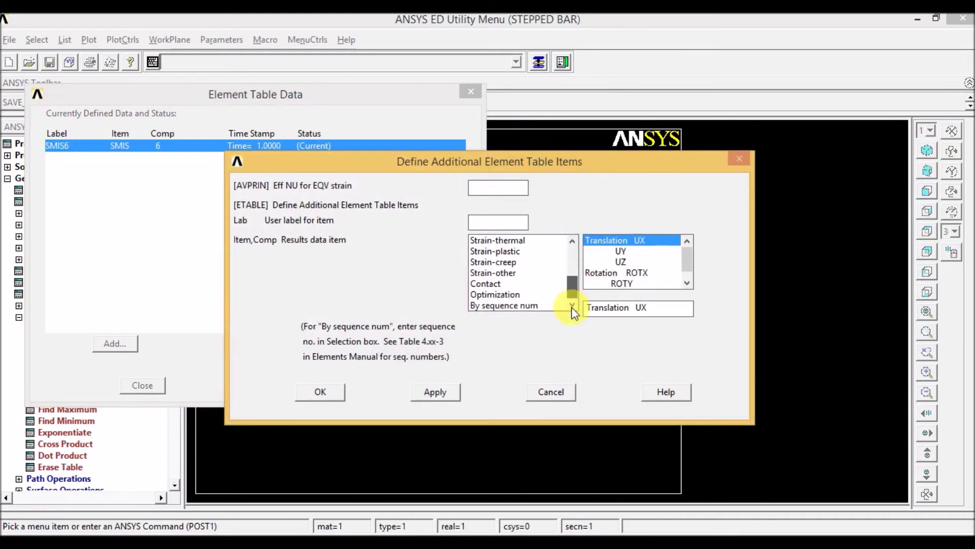
{"action": "left_click", "coordinate": [556, 305]}
{"action": "left_click", "coordinate": [622, 312]}
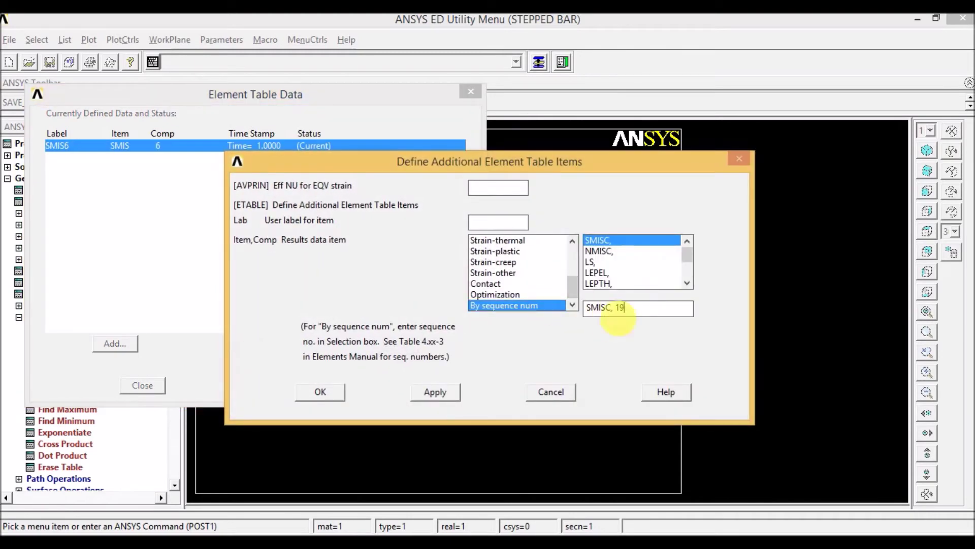
{"action": "type", "text": "19"}
{"action": "left_click", "coordinate": [435, 392]}
Add items SMISC 3 and SMISC 16, then close the element table list.
{"action": "scroll", "coordinate": [567, 305], "scroll_direction": "down", "scroll_amount": 3}
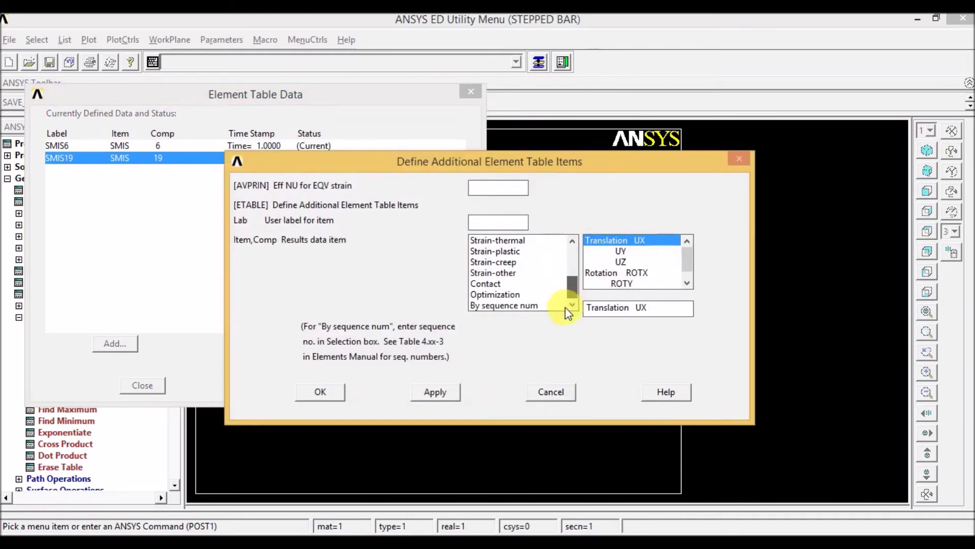
{"action": "left_click", "coordinate": [561, 305]}
{"action": "left_click", "coordinate": [622, 315]}
{"action": "type", "text": "3"}
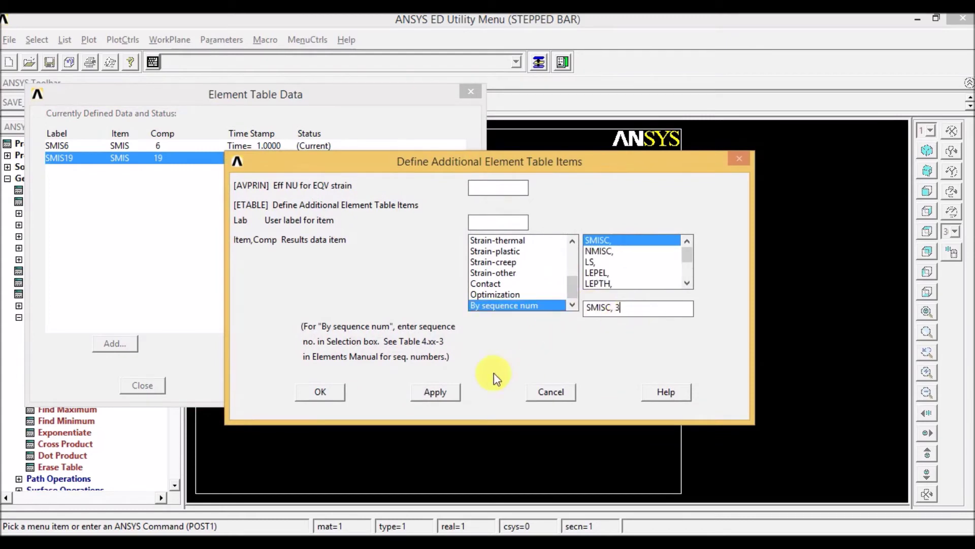
{"action": "left_click", "coordinate": [435, 392]}
{"action": "scroll", "coordinate": [566, 297], "scroll_direction": "down", "scroll_amount": 3}
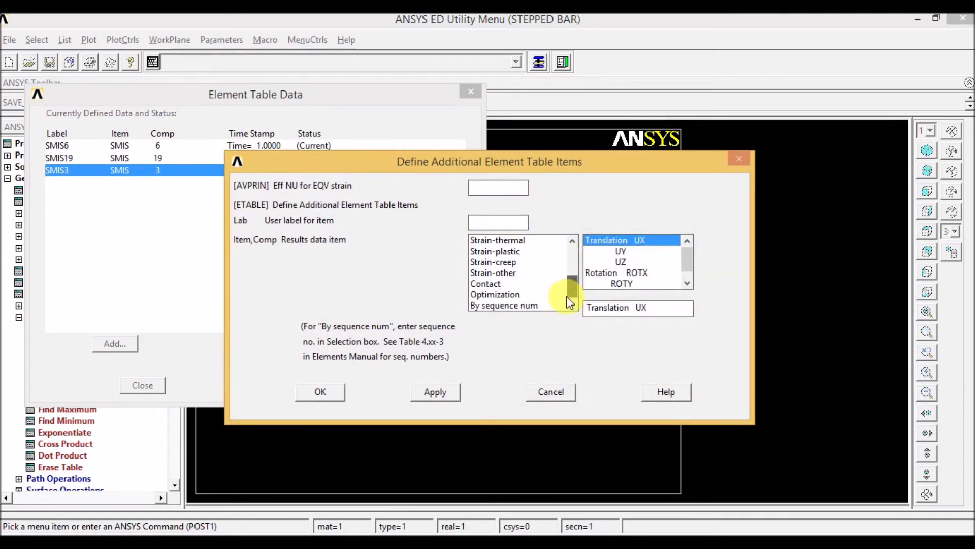
{"action": "left_click", "coordinate": [539, 305]}
{"action": "left_click", "coordinate": [634, 315]}
{"action": "type", "text": "16"}
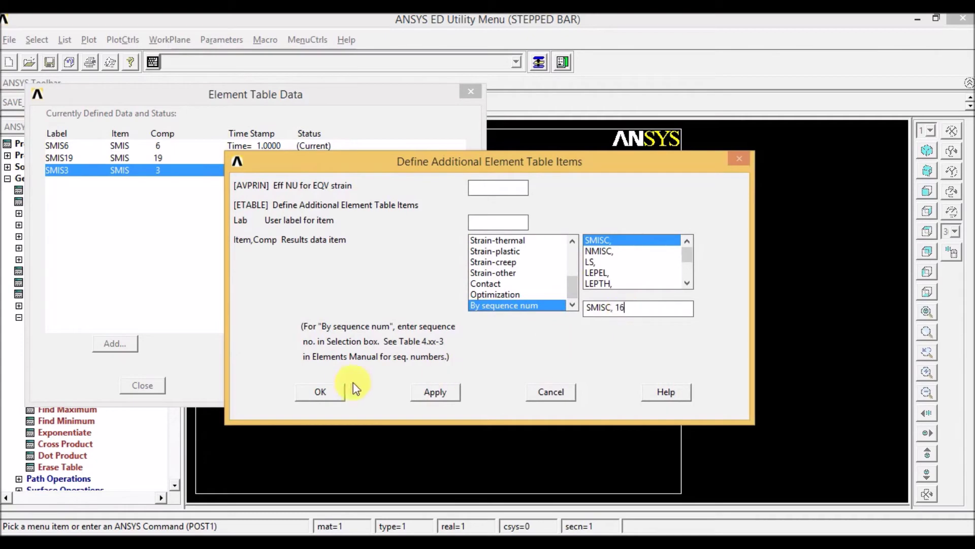
{"action": "left_click", "coordinate": [326, 392]}
{"action": "left_click", "coordinate": [143, 385]}
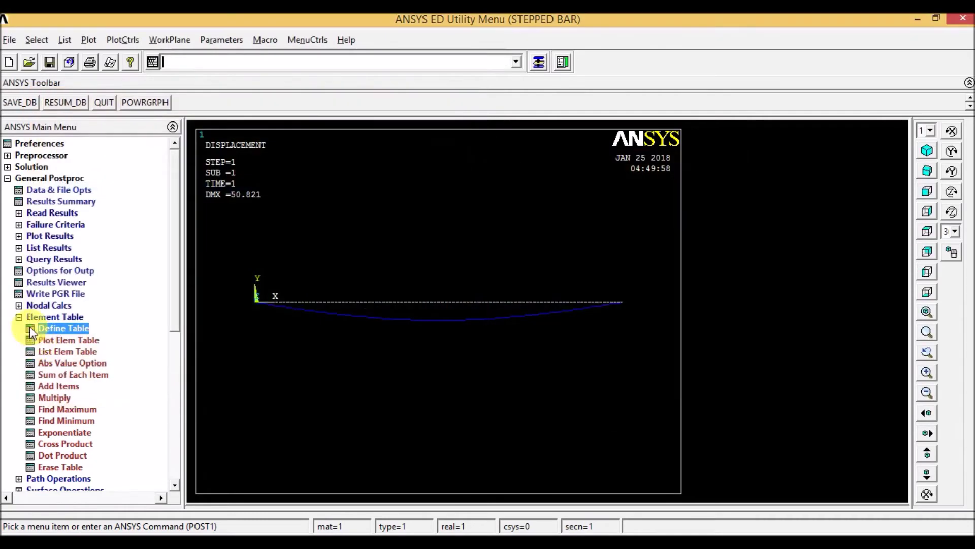
Plot the shear force diagram as a line element result with LabI SMIS6 and LabJ SMIS19.
{"action": "left_click", "coordinate": [18, 317]}
{"action": "left_click", "coordinate": [19, 235]}
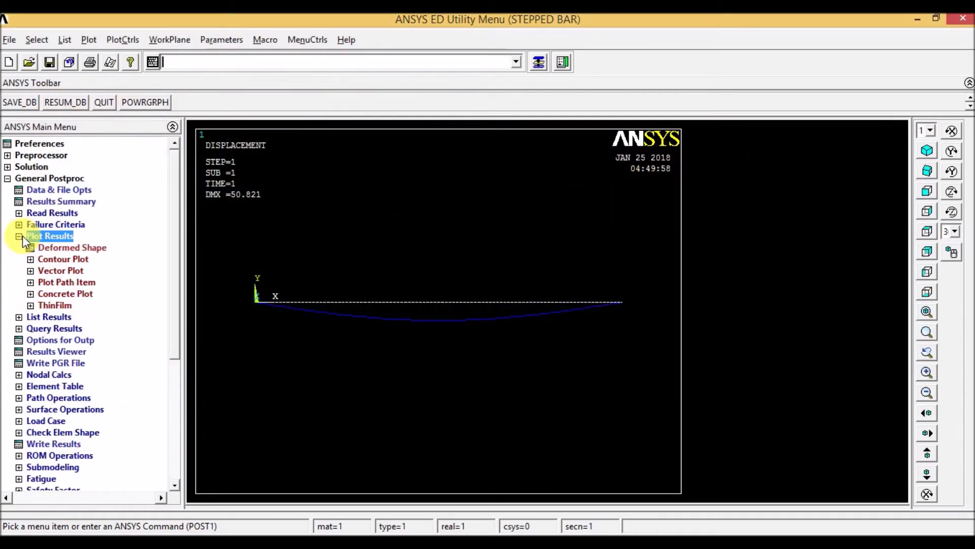
{"action": "left_click", "coordinate": [31, 259]}
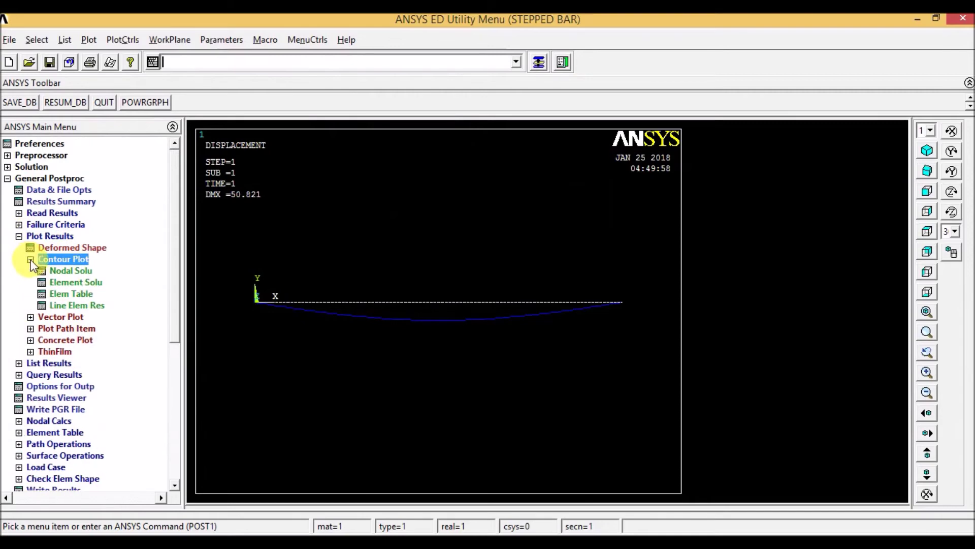
{"action": "left_click", "coordinate": [61, 305]}
{"action": "left_click", "coordinate": [602, 244]}
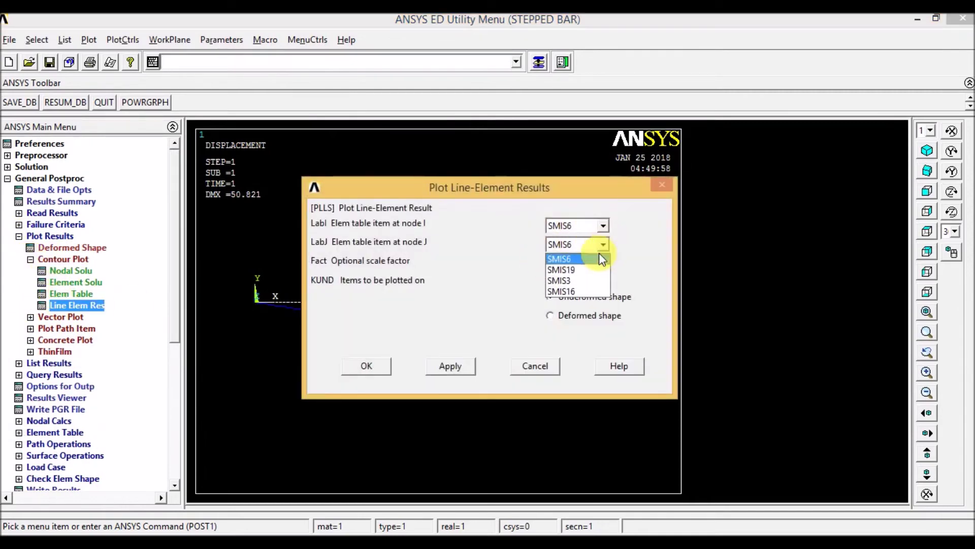
{"action": "left_click", "coordinate": [572, 264]}
{"action": "left_click", "coordinate": [366, 365]}
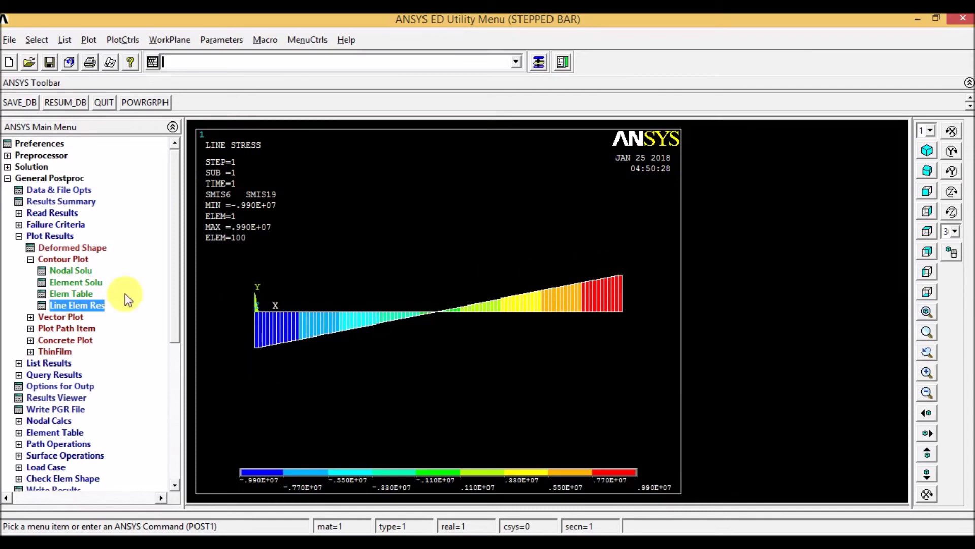
Plot the bending moment diagram with LabI SMIS3 and LabJ SMIS16.
{"action": "left_click", "coordinate": [91, 310]}
{"action": "left_click", "coordinate": [603, 225]}
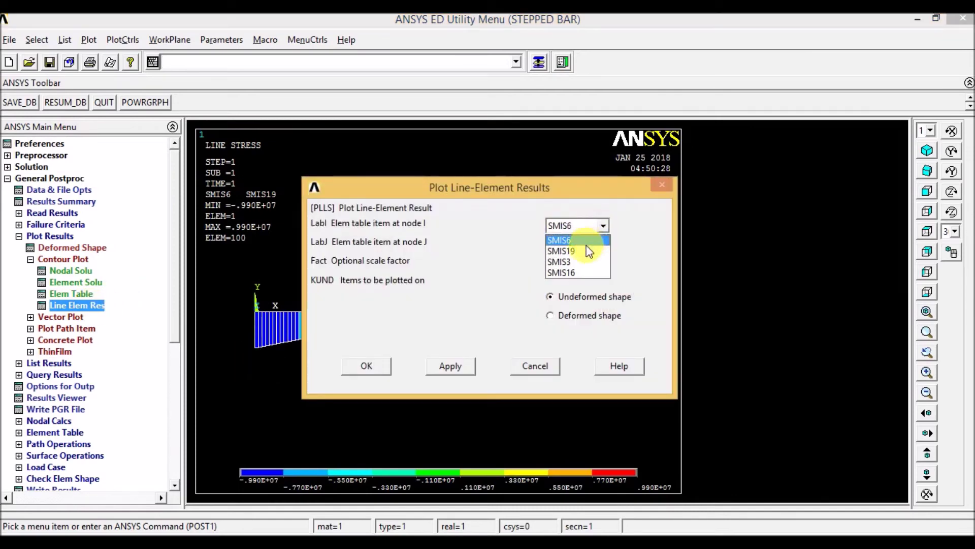
{"action": "left_click", "coordinate": [580, 260]}
{"action": "left_click", "coordinate": [602, 244]}
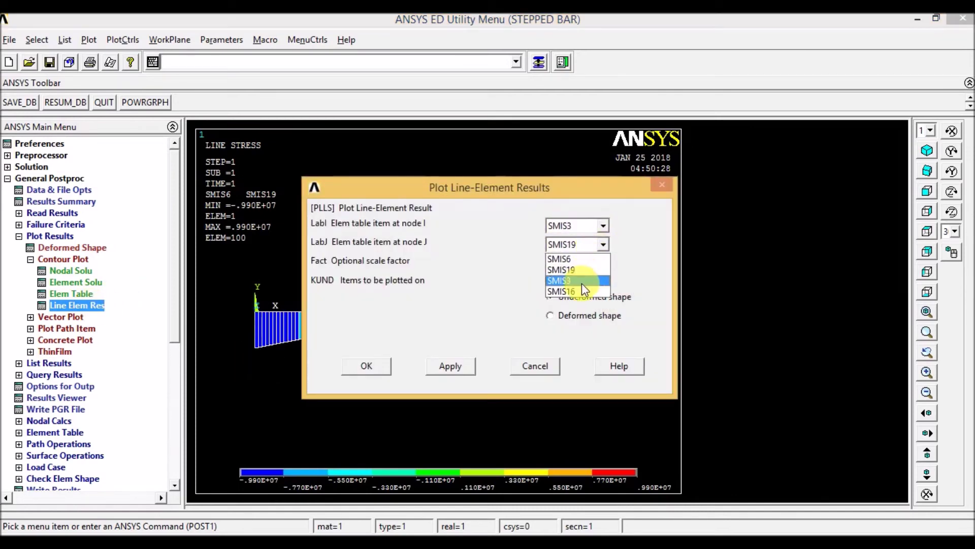
{"action": "left_click", "coordinate": [569, 292]}
{"action": "left_click", "coordinate": [377, 365]}
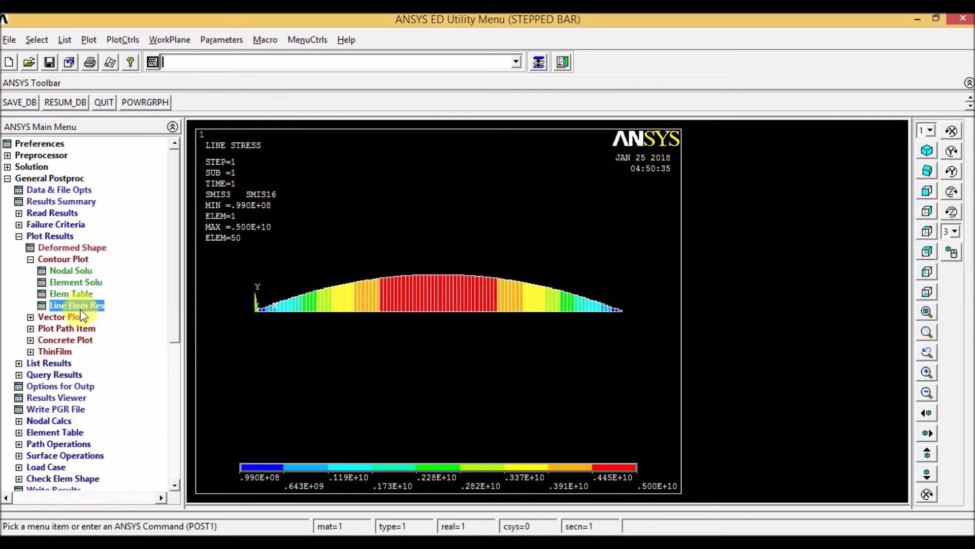
Plot a nodal solution contour of the DOF displacement vector sum USUM, peaking at 50.821.
{"action": "left_click", "coordinate": [68, 270]}
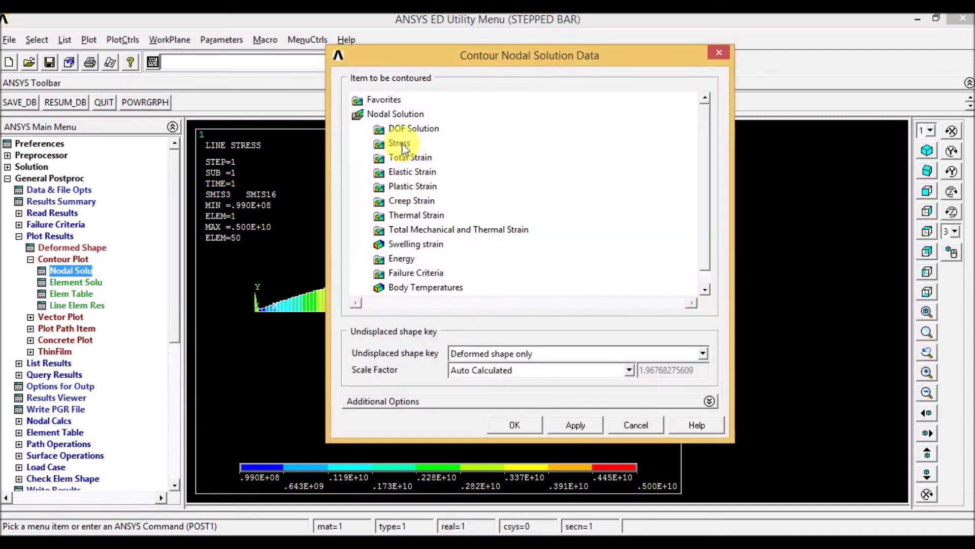
{"action": "left_click", "coordinate": [401, 130]}
{"action": "left_click", "coordinate": [429, 187]}
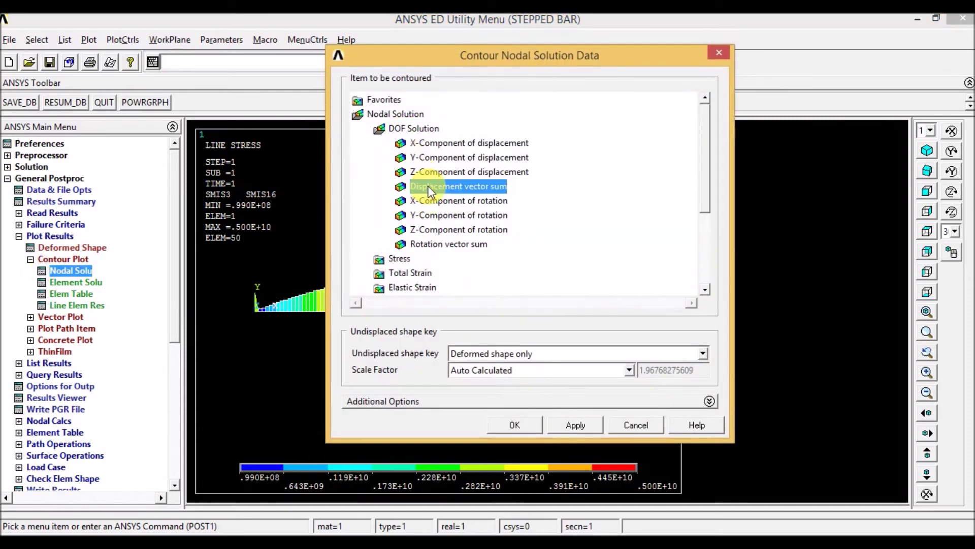
{"action": "left_click", "coordinate": [514, 425]}
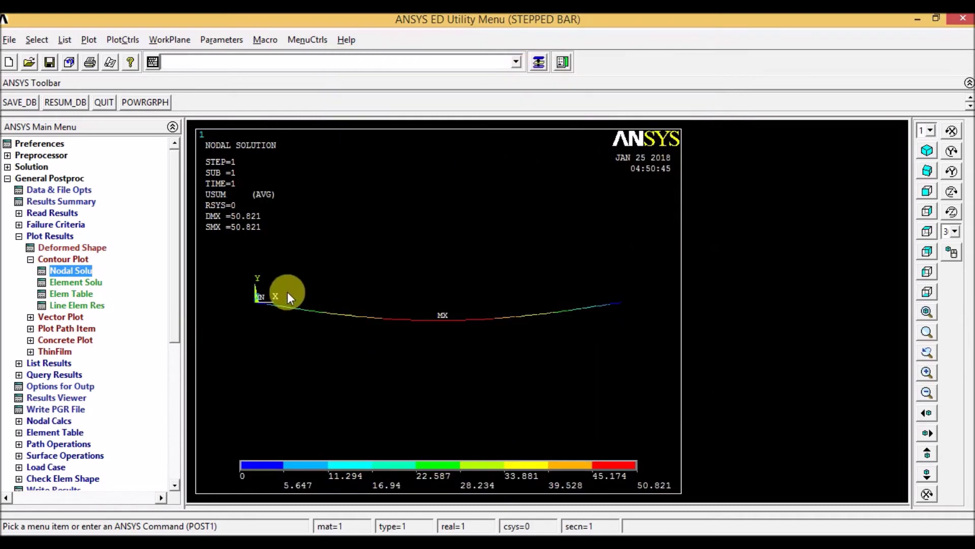
{"action": "left_click", "coordinate": [124, 40]}
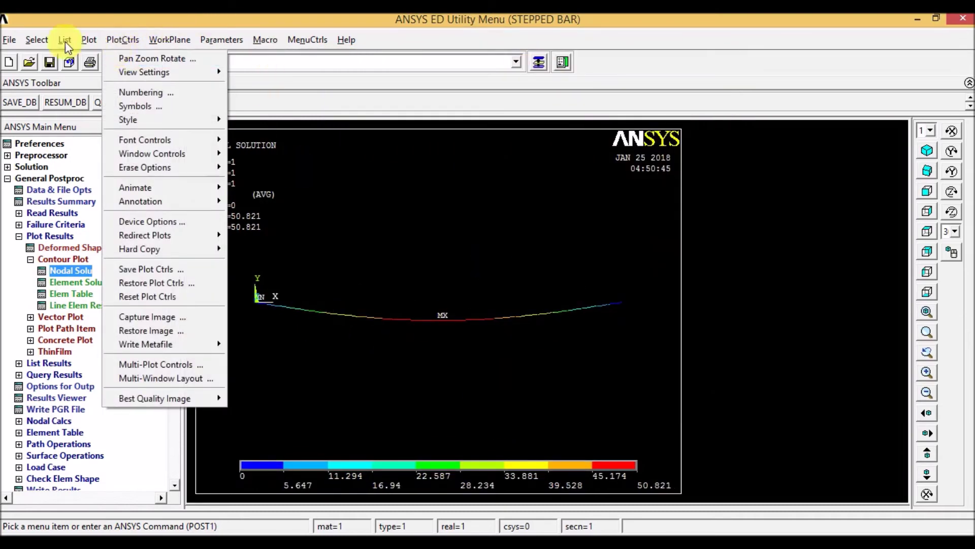
Turn on element shape display so USUM shows on the full 3D beam, viewed isometrically.
{"action": "left_click", "coordinate": [11, 41]}
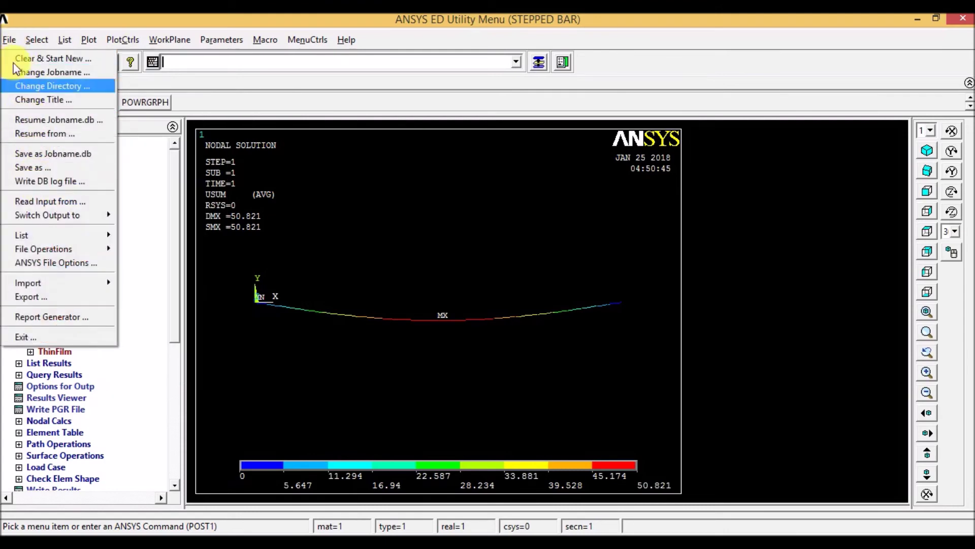
{"action": "left_click", "coordinate": [130, 39]}
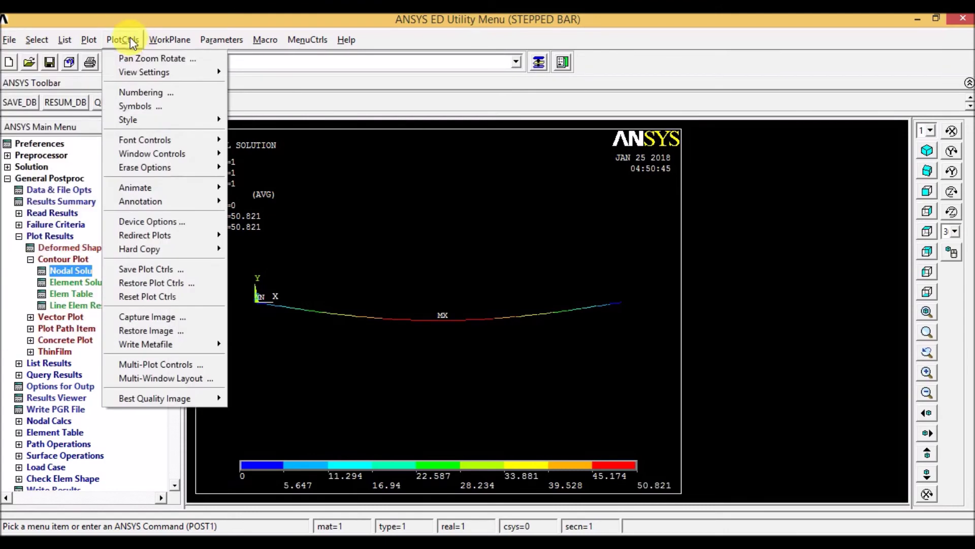
{"action": "mouse_move", "coordinate": [147, 122]}
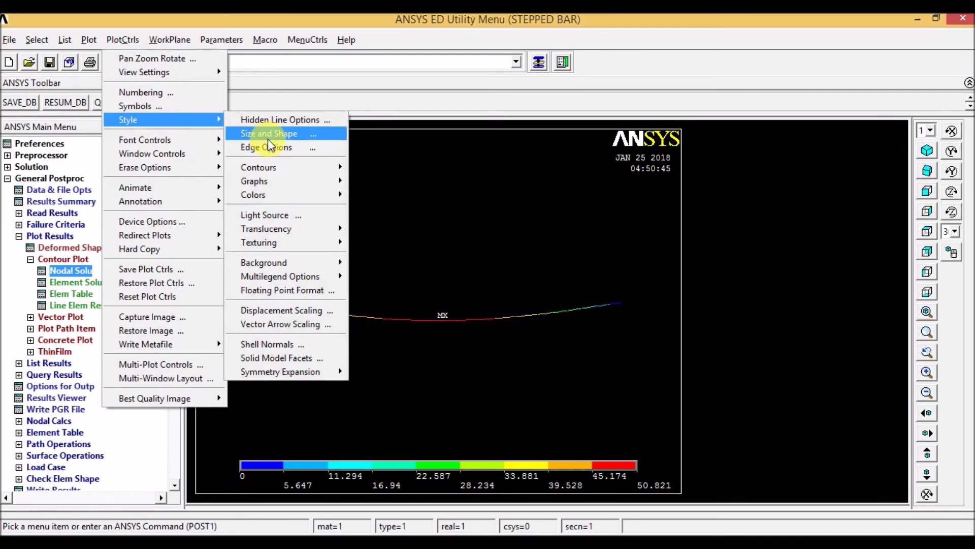
{"action": "left_click", "coordinate": [268, 138]}
{"action": "left_click", "coordinate": [381, 434]}
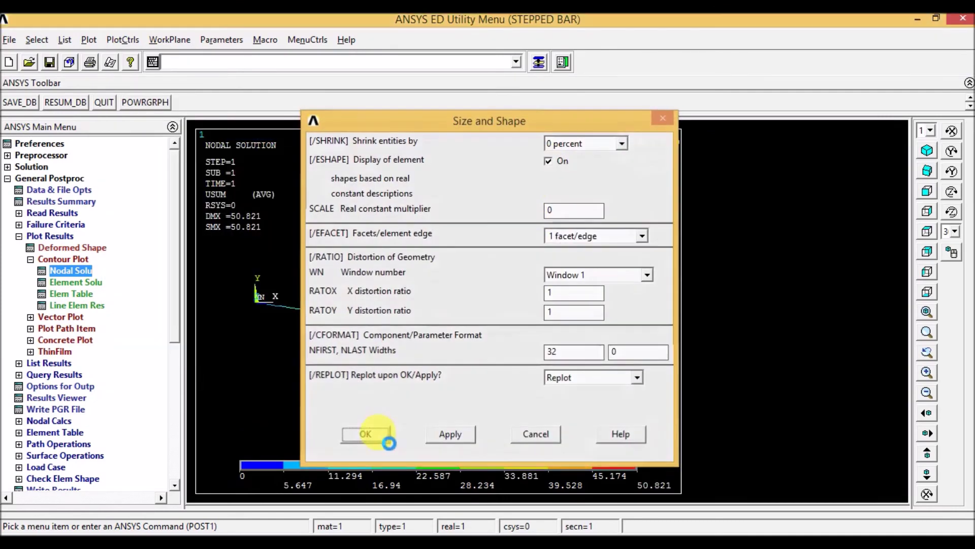
{"action": "left_click", "coordinate": [928, 150]}
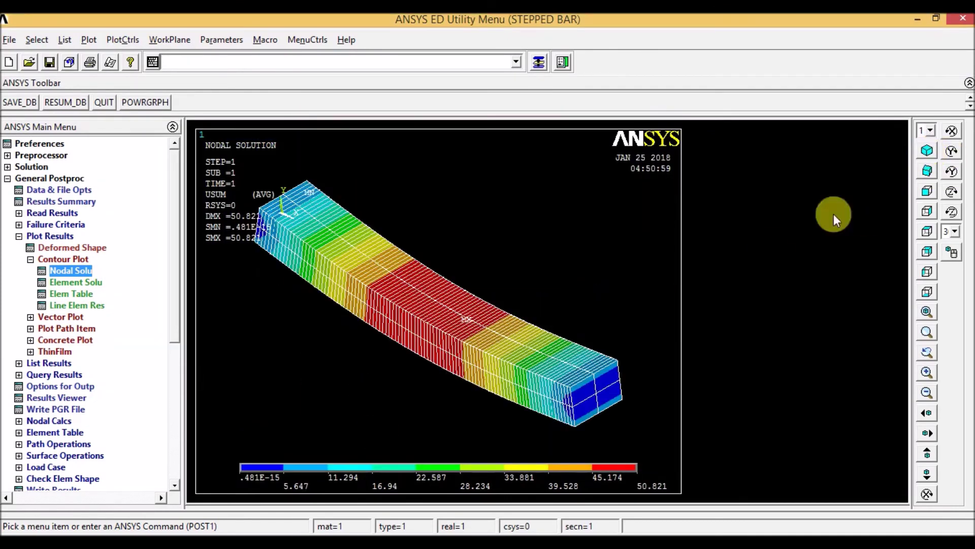
{"action": "left_click", "coordinate": [130, 39]}
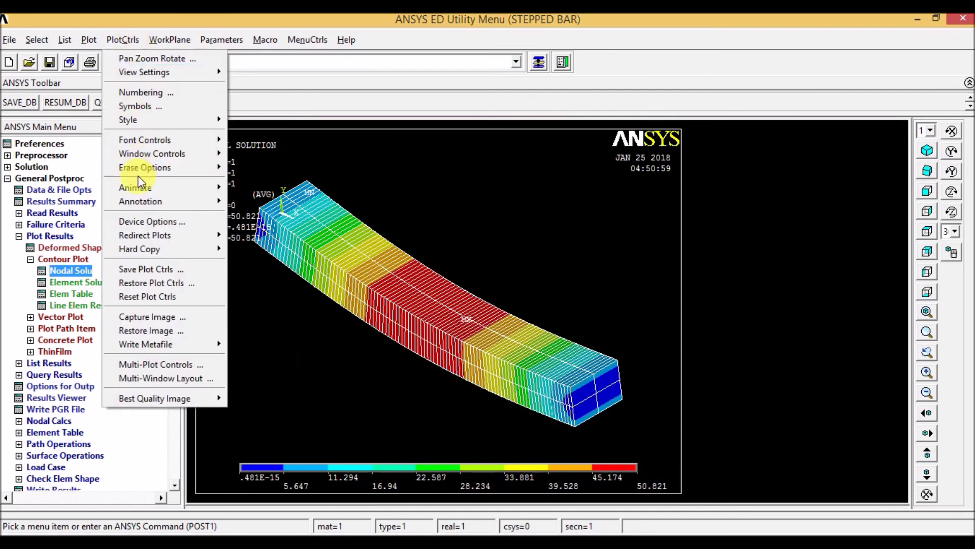
Animate the deformed shape with undeformed outline, set it to Forward Only, then close the animation.
{"action": "mouse_move", "coordinate": [205, 188]}
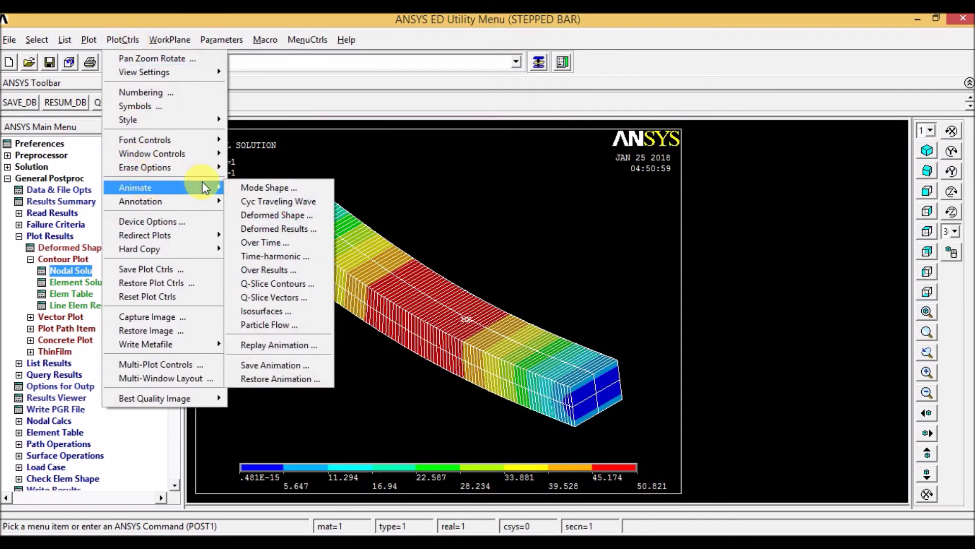
{"action": "left_click", "coordinate": [269, 215]}
{"action": "left_click", "coordinate": [549, 303]}
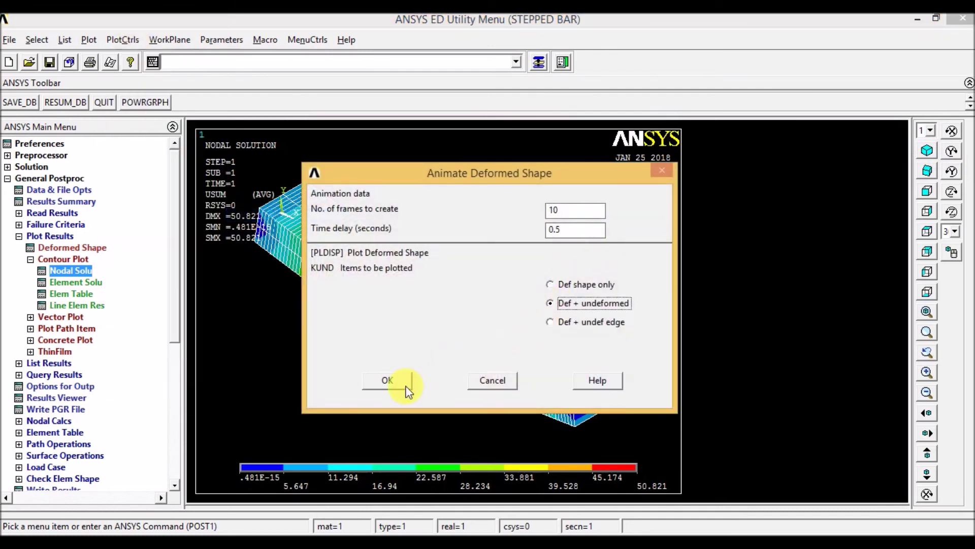
{"action": "left_click", "coordinate": [390, 381]}
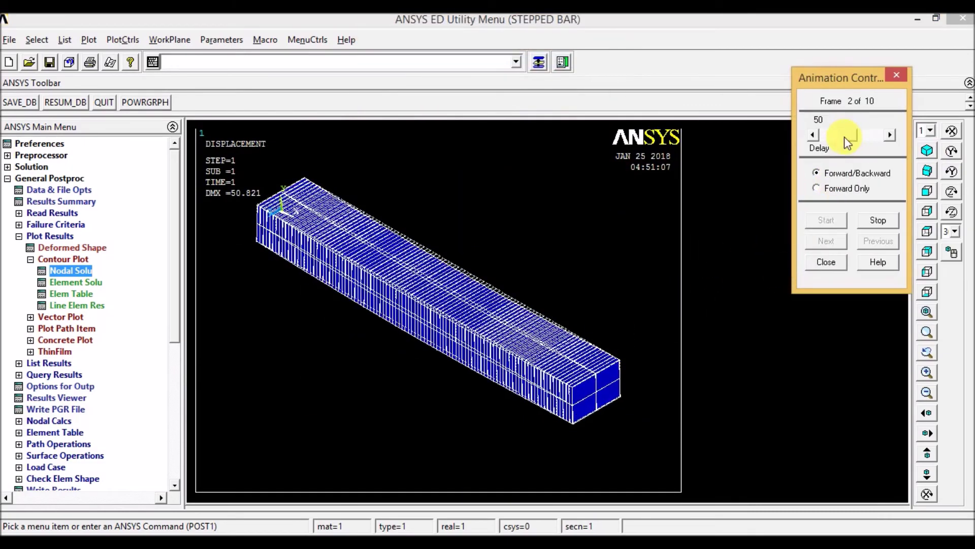
{"action": "left_click", "coordinate": [817, 187]}
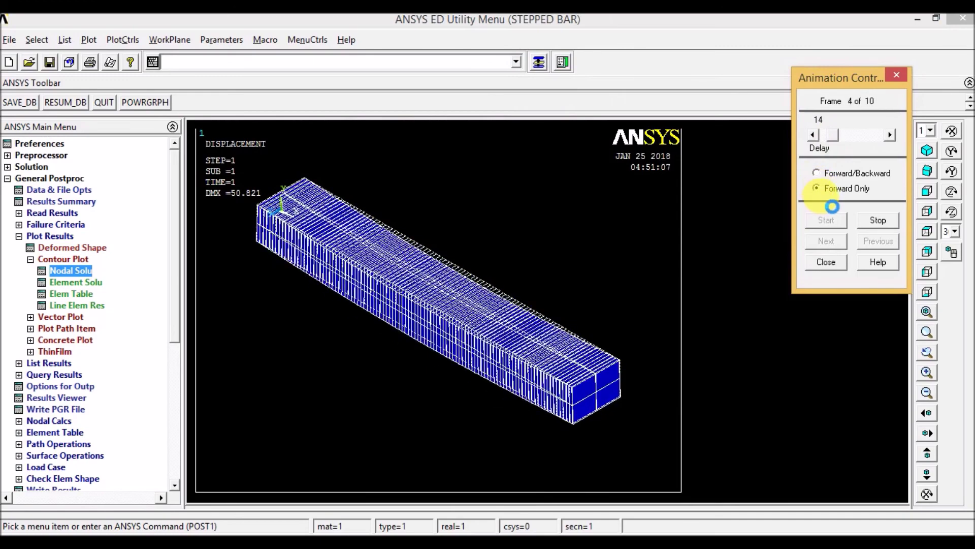
{"action": "left_click", "coordinate": [826, 262]}
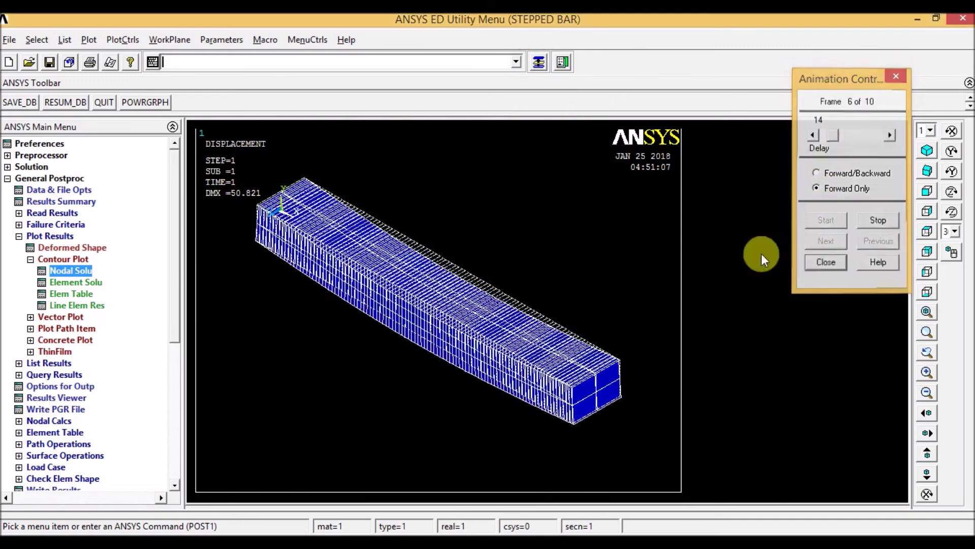
{"action": "left_click", "coordinate": [121, 41]}
Animate the deformed USUM displacement results and reduce the playback delay from 50 to 25.
{"action": "mouse_move", "coordinate": [167, 188]}
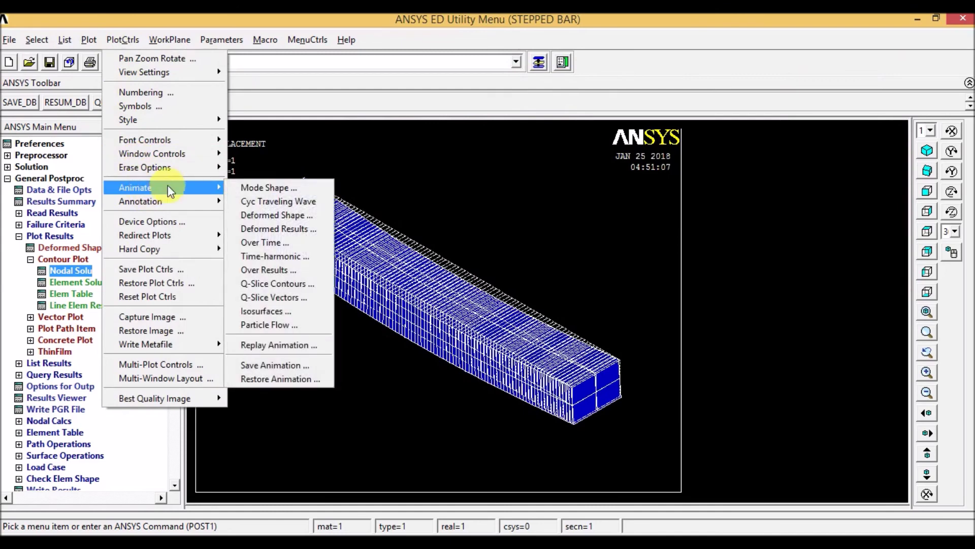
{"action": "left_click", "coordinate": [265, 230]}
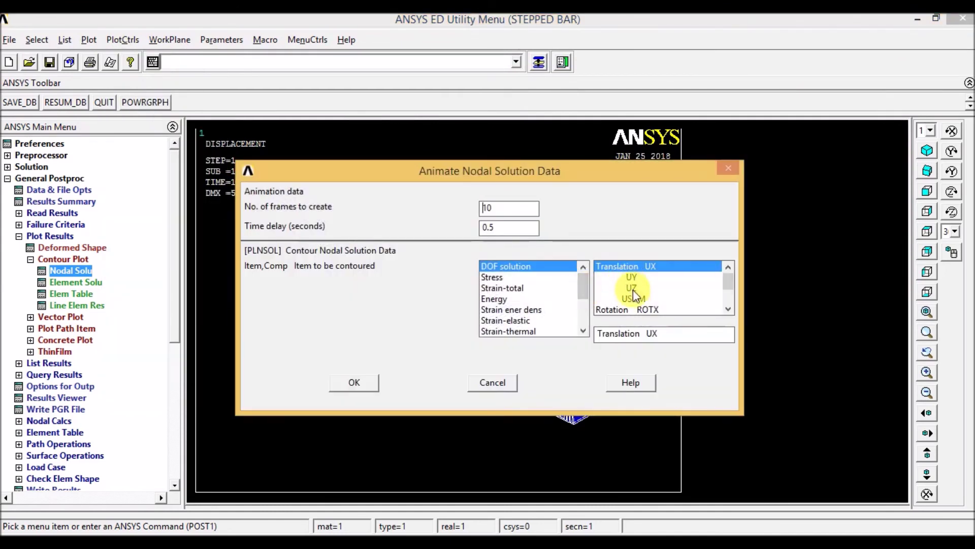
{"action": "left_click", "coordinate": [630, 297]}
{"action": "left_click", "coordinate": [352, 384]}
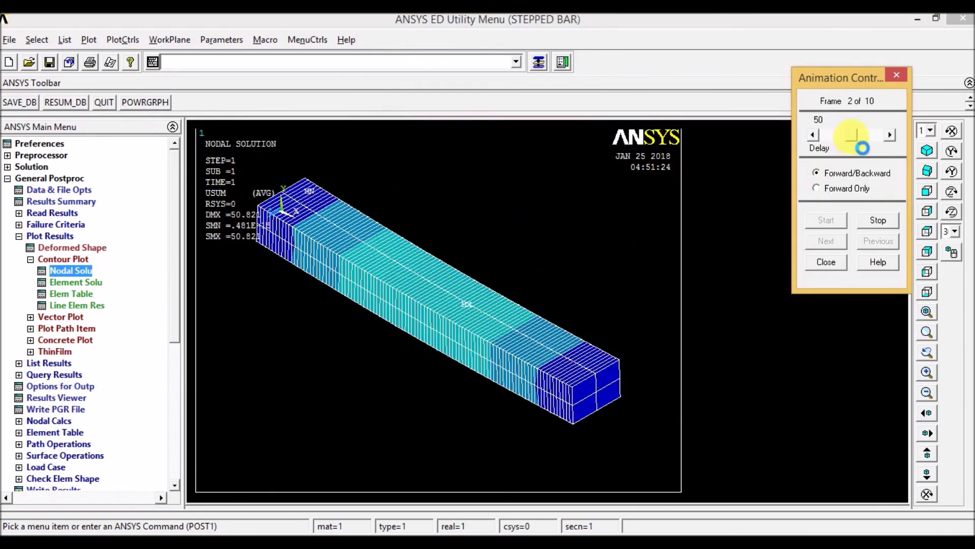
{"action": "left_click", "coordinate": [838, 136]}
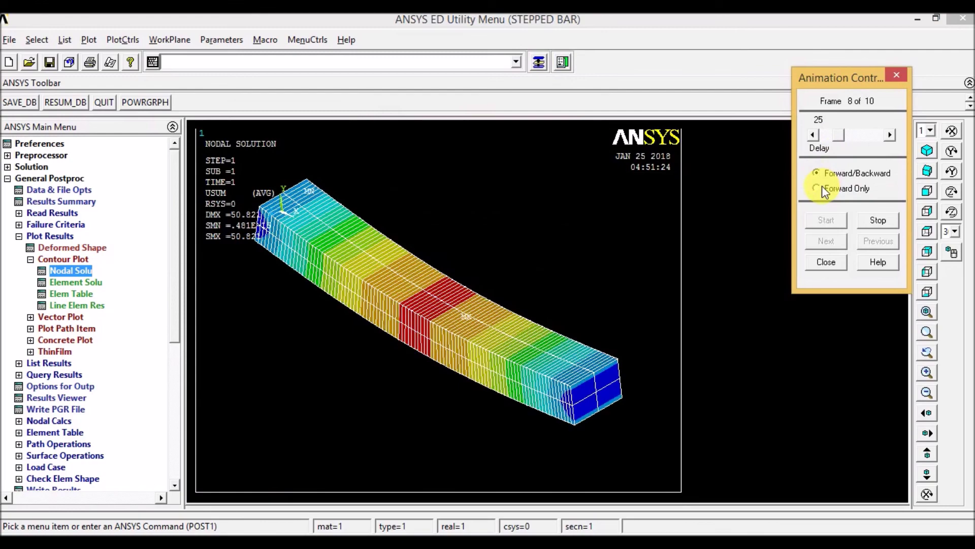